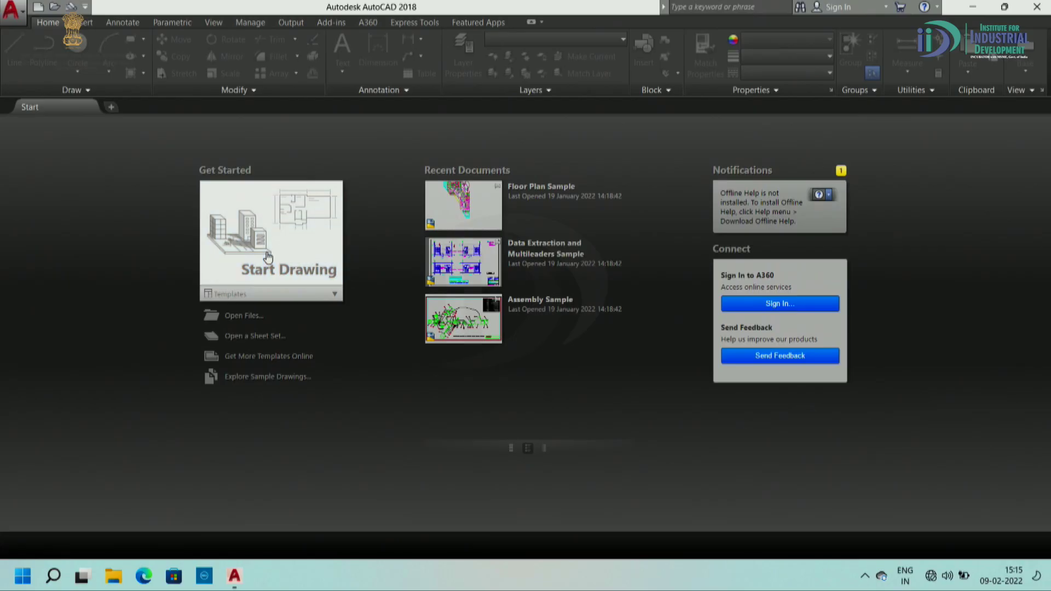
Step: Start a new drawing
click(267, 257)
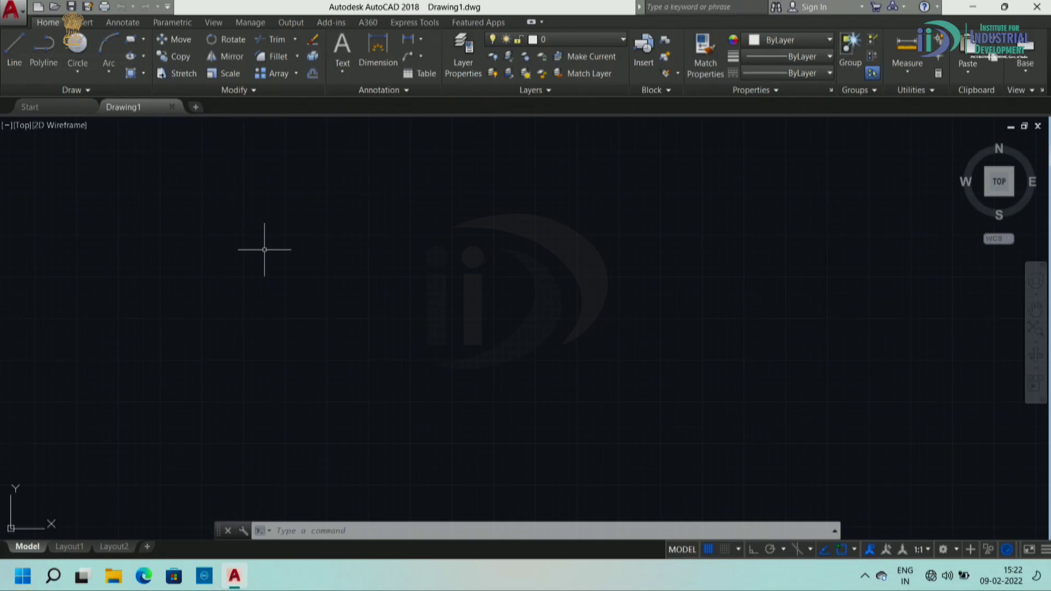
Step: Configure the drawing units with Decimal length type, 0.000 precision, Millimeters insertion scale and International lighting
text(UN)
key(Return)
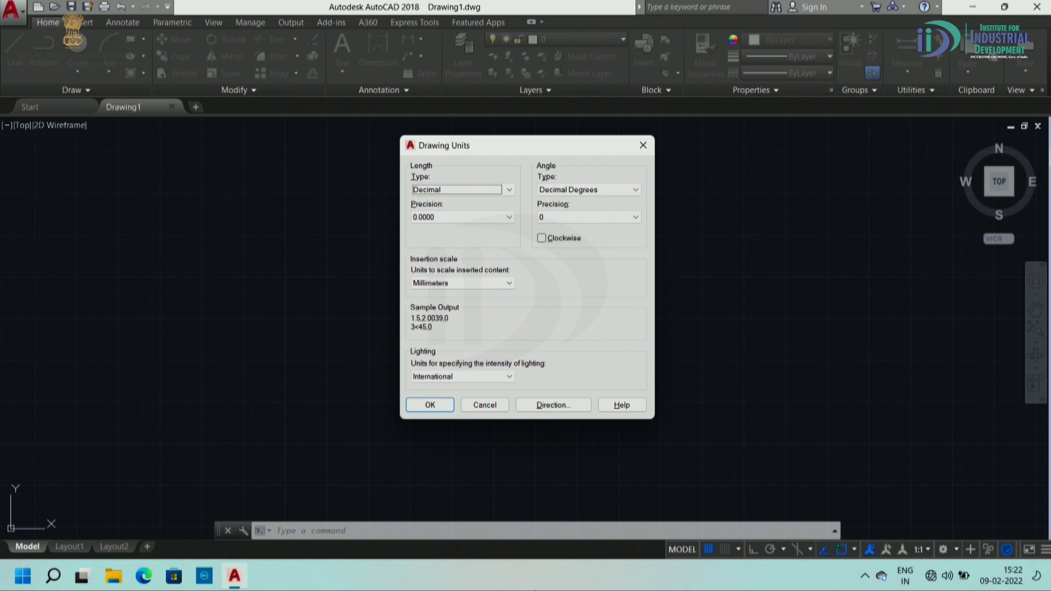
click(509, 190)
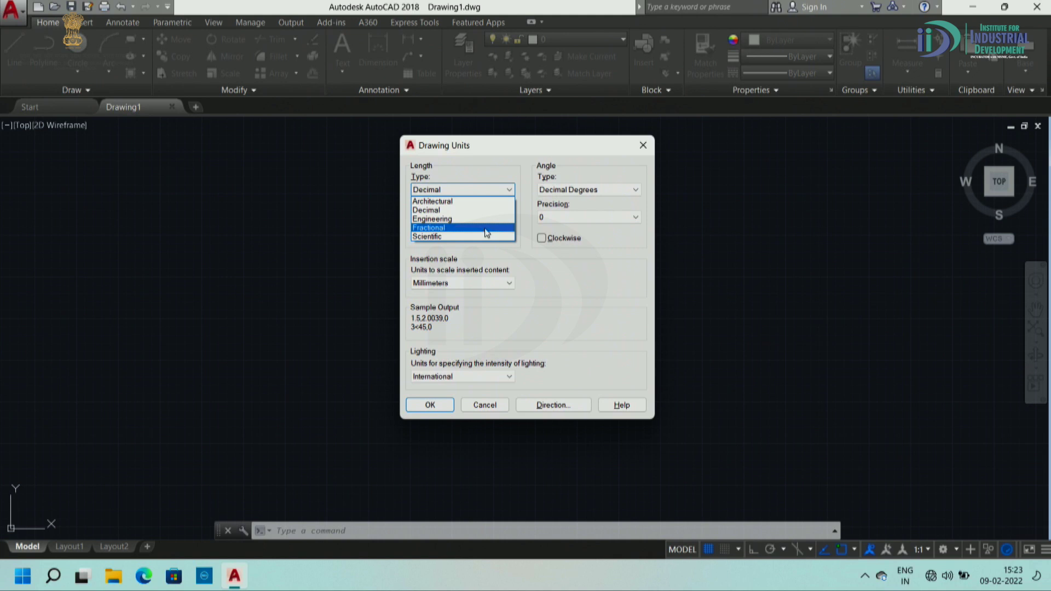
click(509, 211)
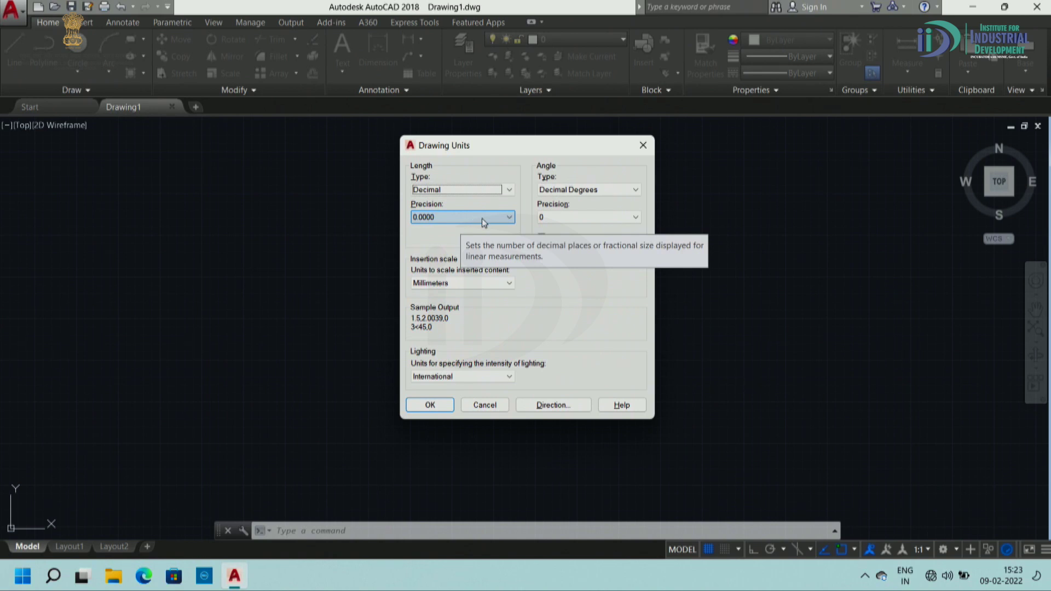
click(511, 218)
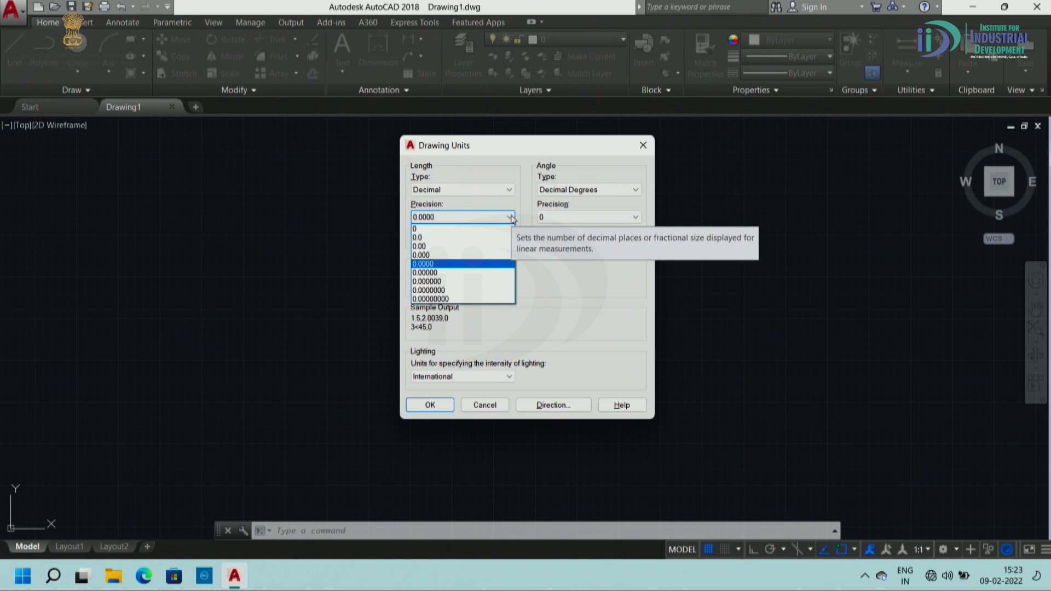
click(476, 255)
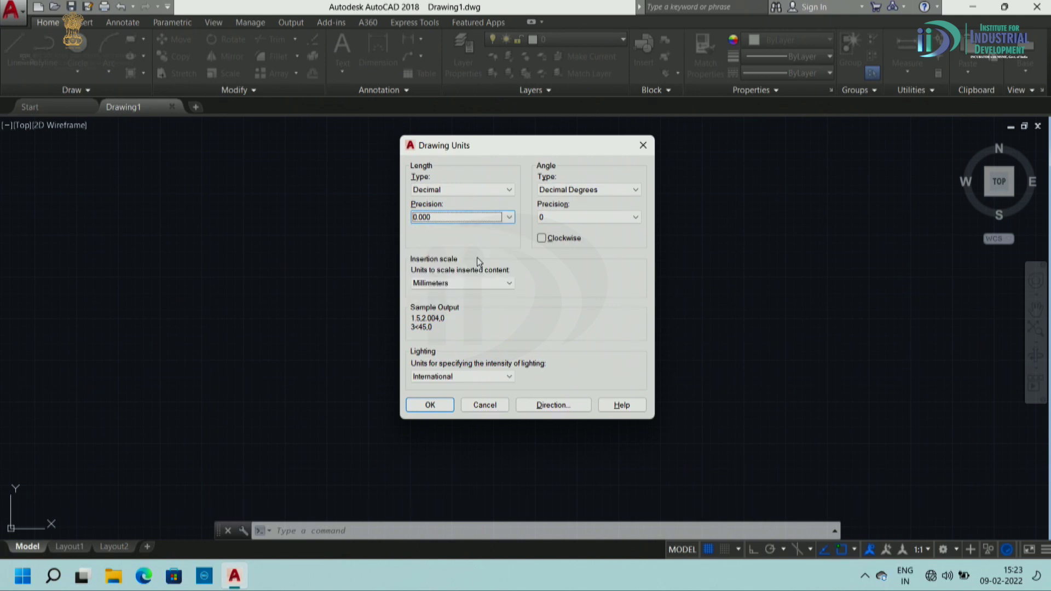
click(509, 283)
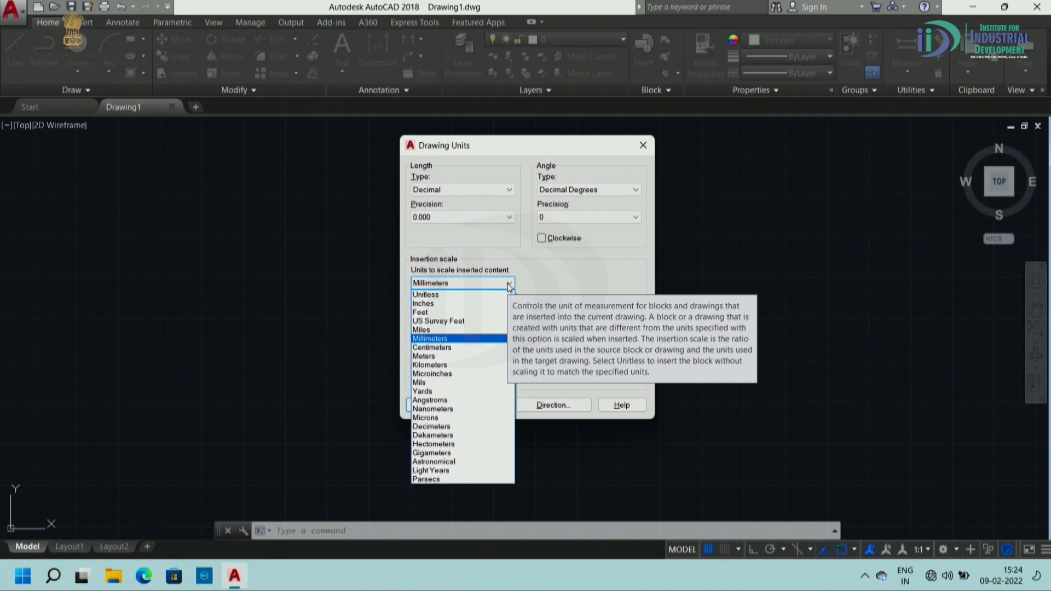
click(482, 338)
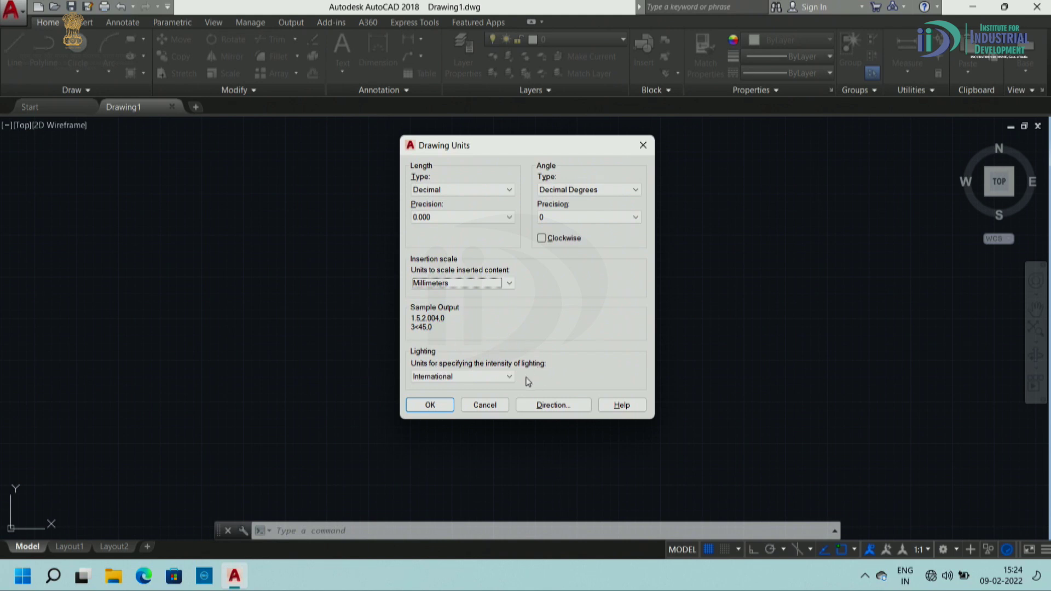
click(508, 377)
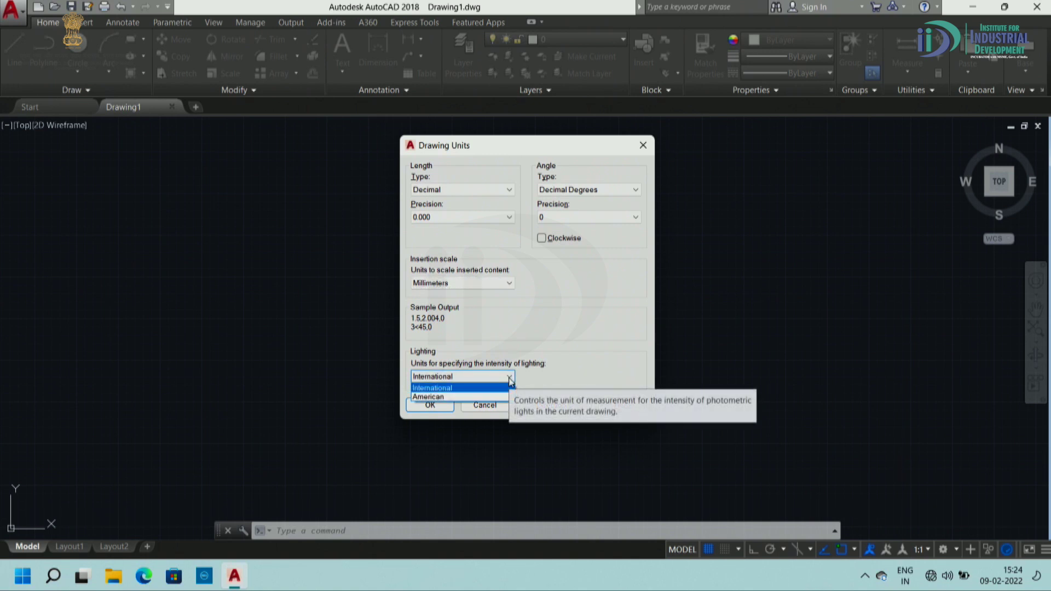
click(510, 380)
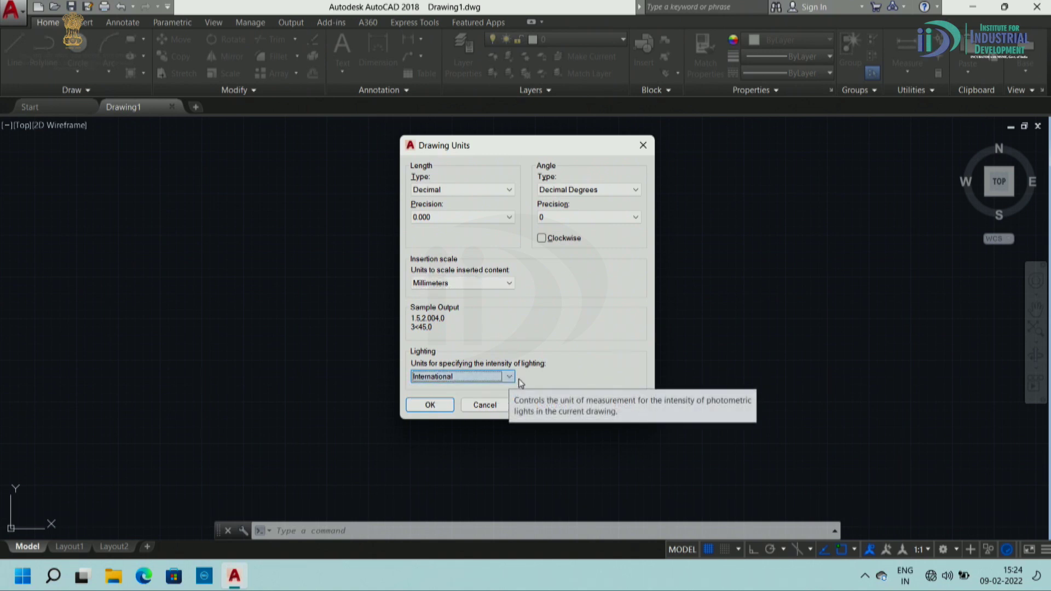
click(431, 404)
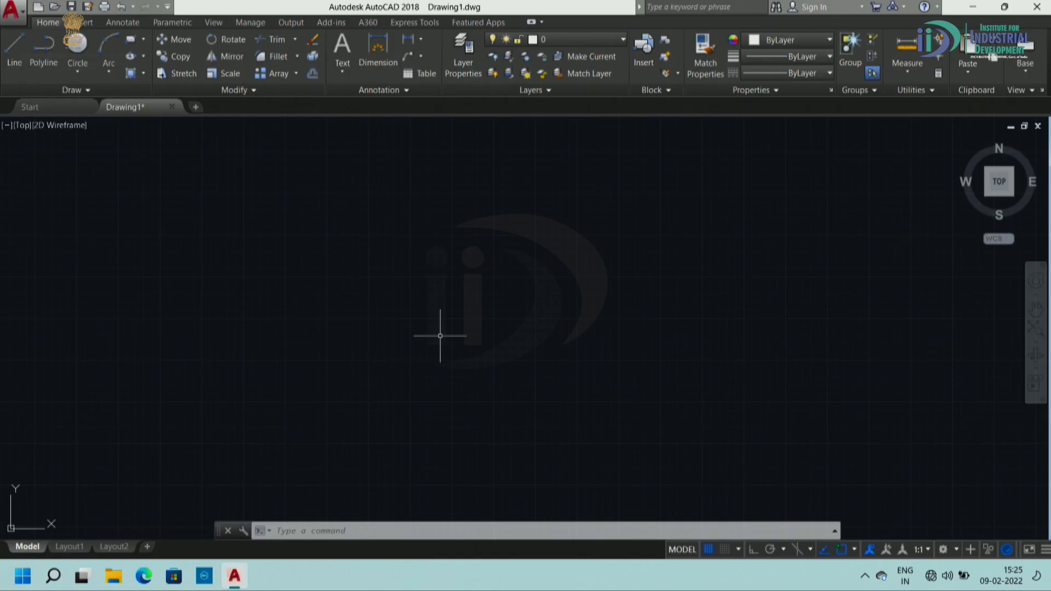
Step: Draw a single, nearly horizontal line 200 mm long in the middle of the drawing area
text(l)
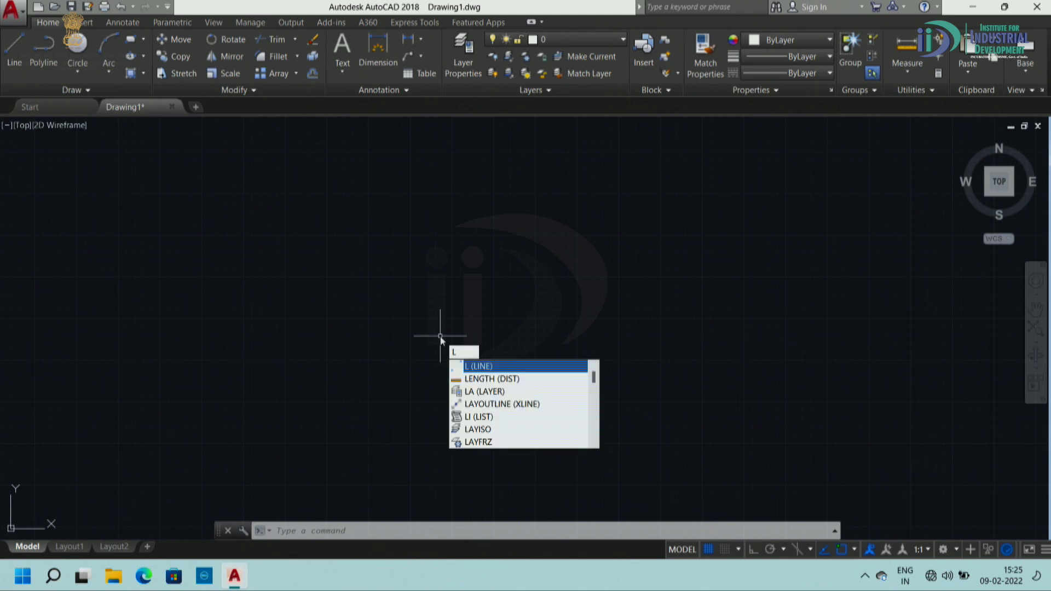
key(Return)
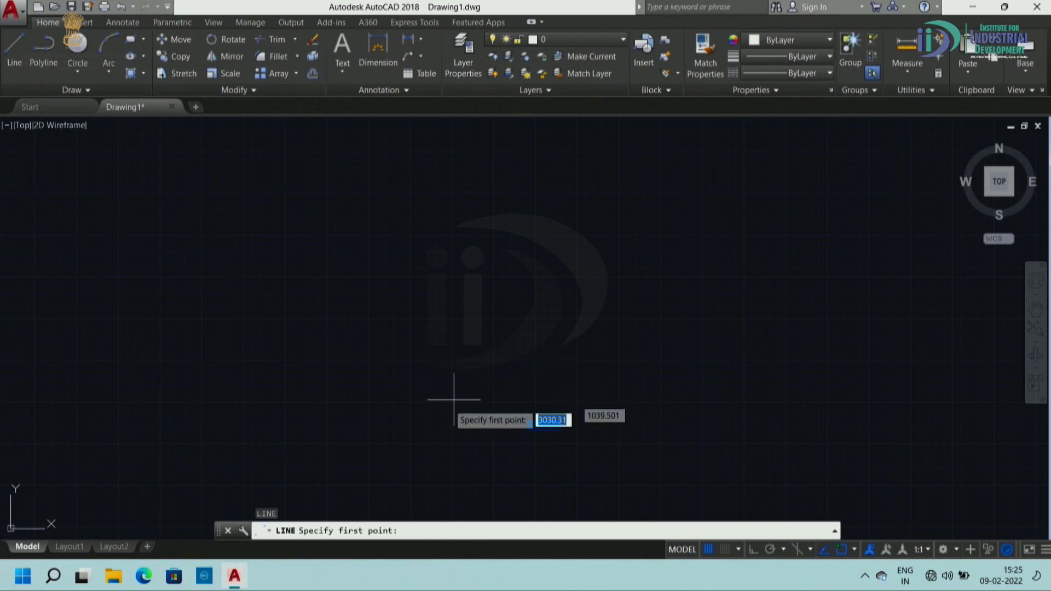
click(379, 351)
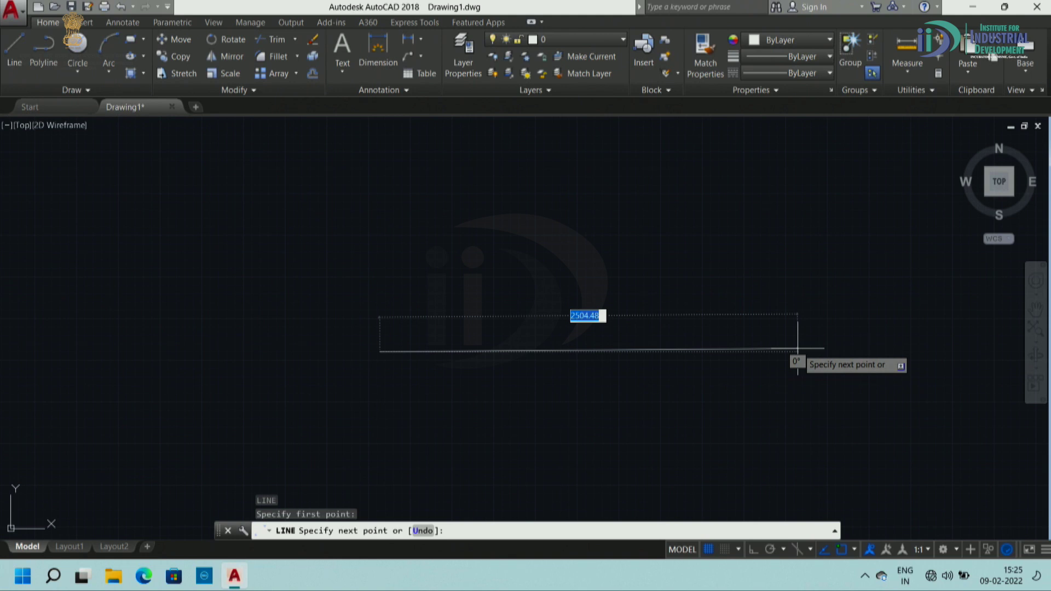
text(200)
key(Return)
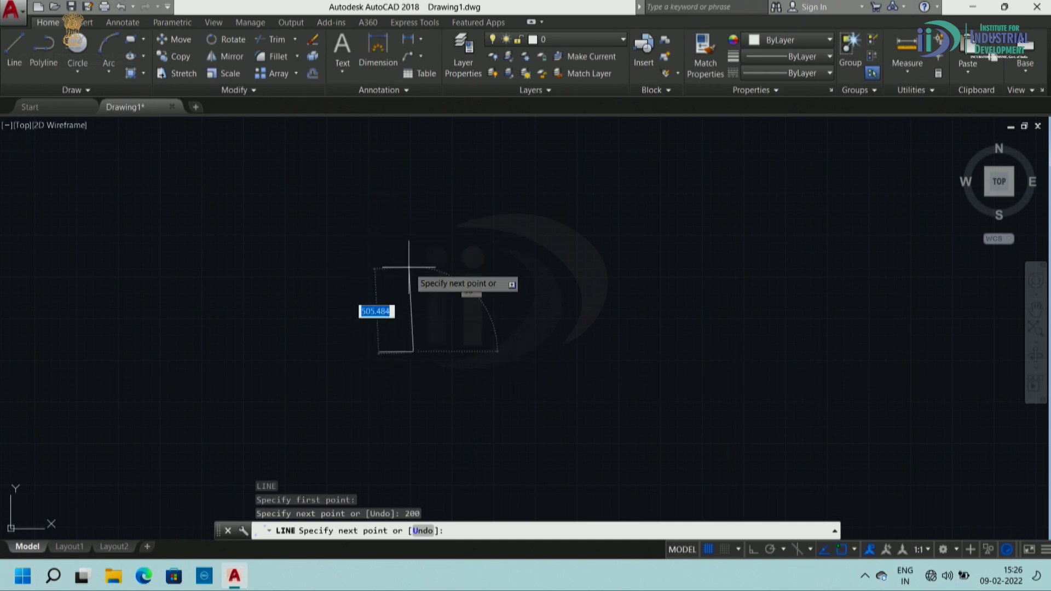
key(Return)
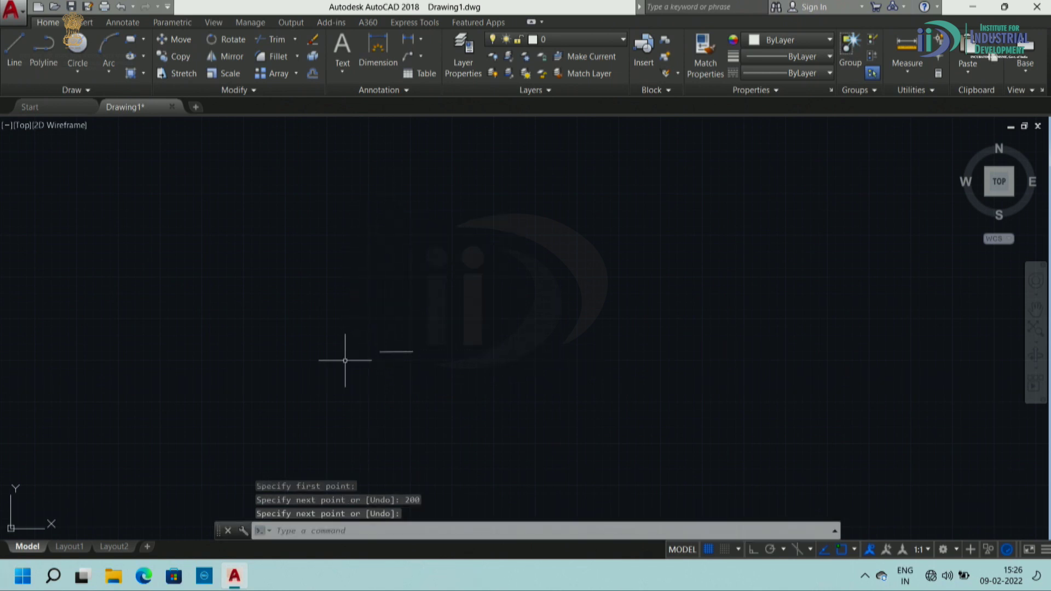
Step: Inspect the 200 mm line at different magnifications, then undo it
scroll(347, 356, down, 5)
scroll(512, 286, up, 5)
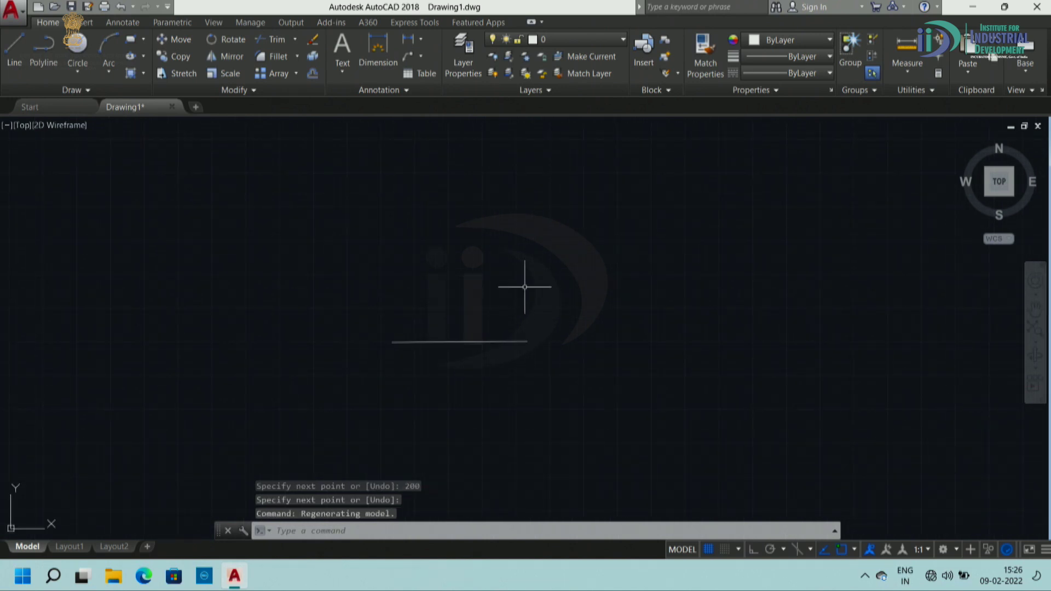
scroll(425, 343, down, 4)
scroll(357, 372, up, 4)
scroll(481, 347, down, 2)
scroll(479, 347, up, 4)
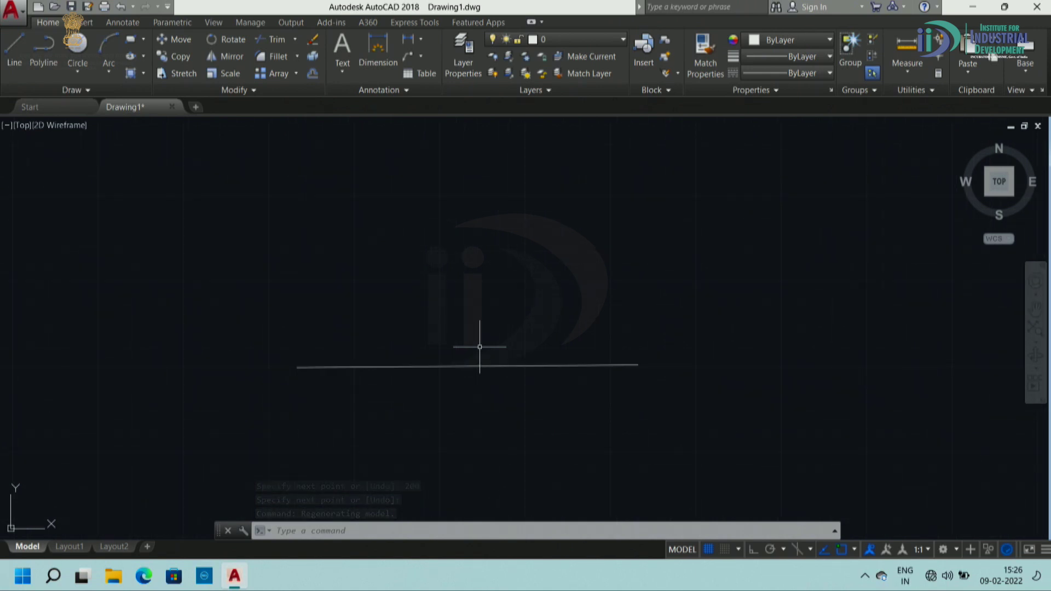
scroll(480, 348, down, 6)
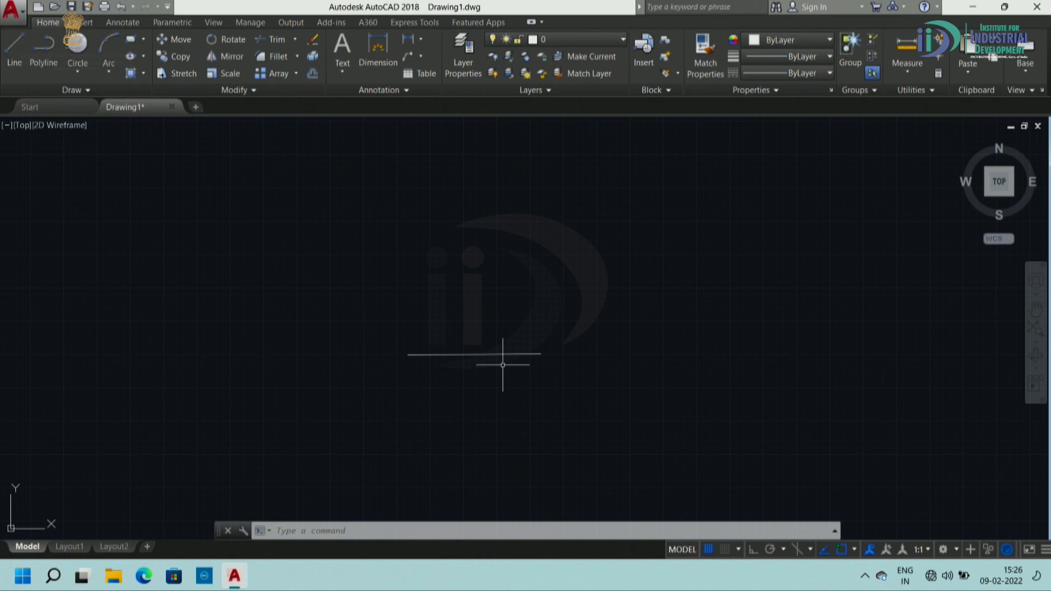
key(ctrl+z)
key(ctrl+z)
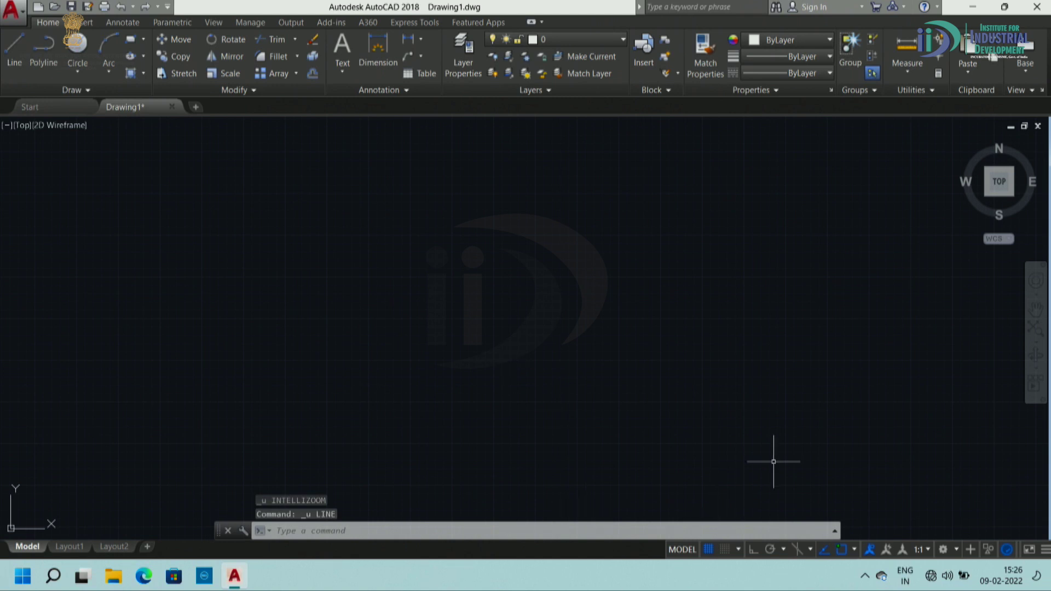
Step: Switch the drawing grid off and back on, and turn on Ortho mode
key(alt+shift)
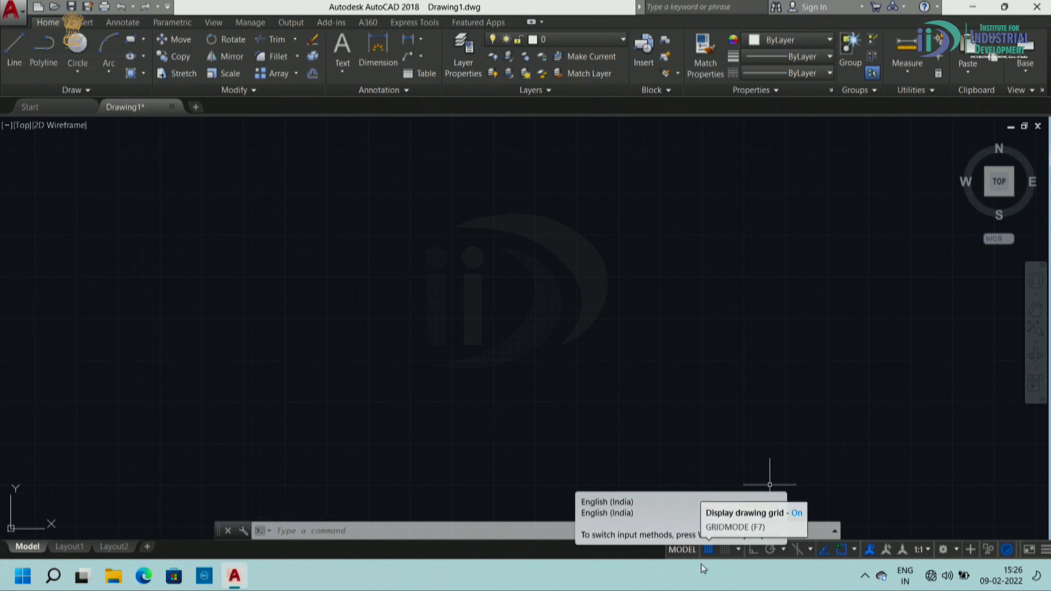
click(709, 551)
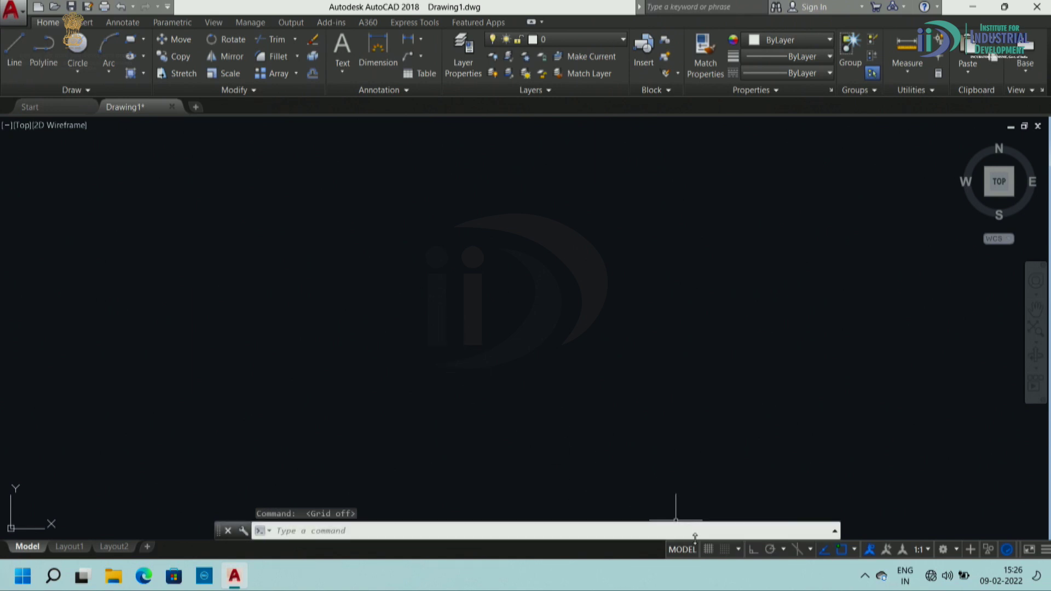
click(708, 551)
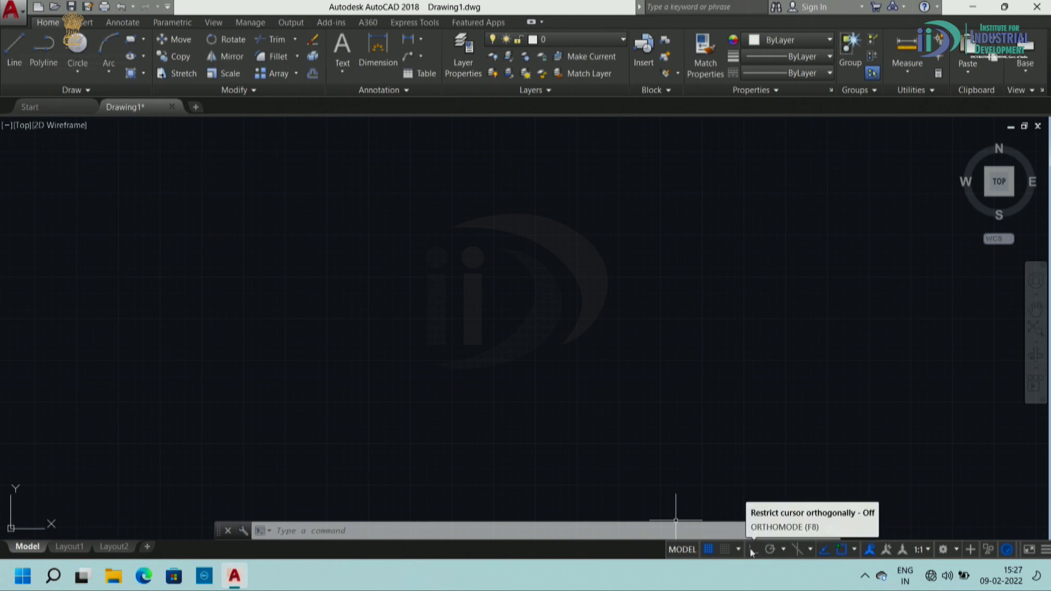
click(751, 548)
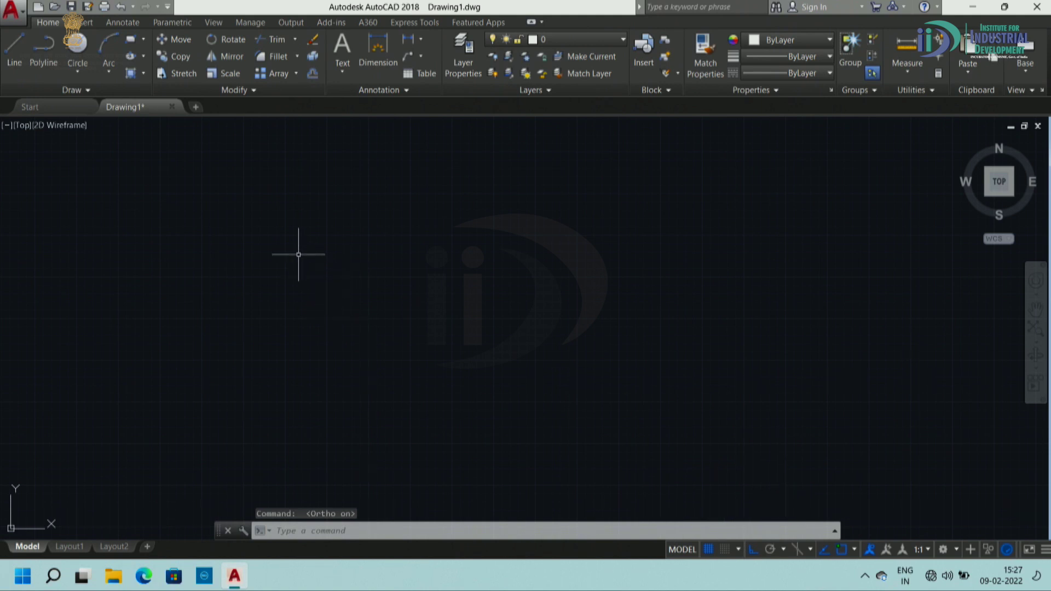
Step: Draw a closed rectangle about 2416 mm wide from four orthogonal line segments and finish the Line command
text(L)
key(Return)
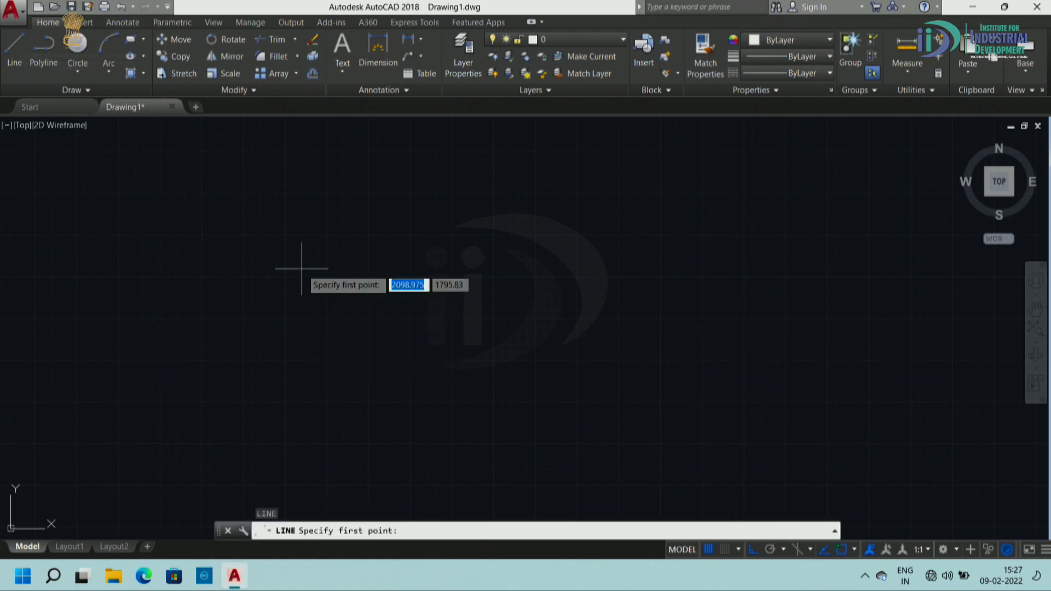
click(275, 328)
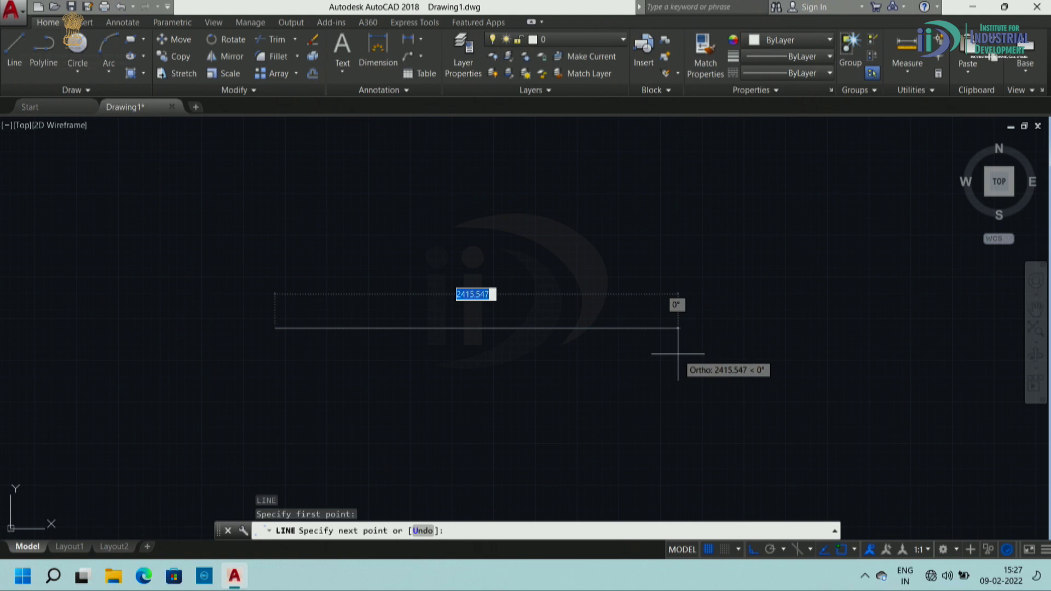
click(678, 345)
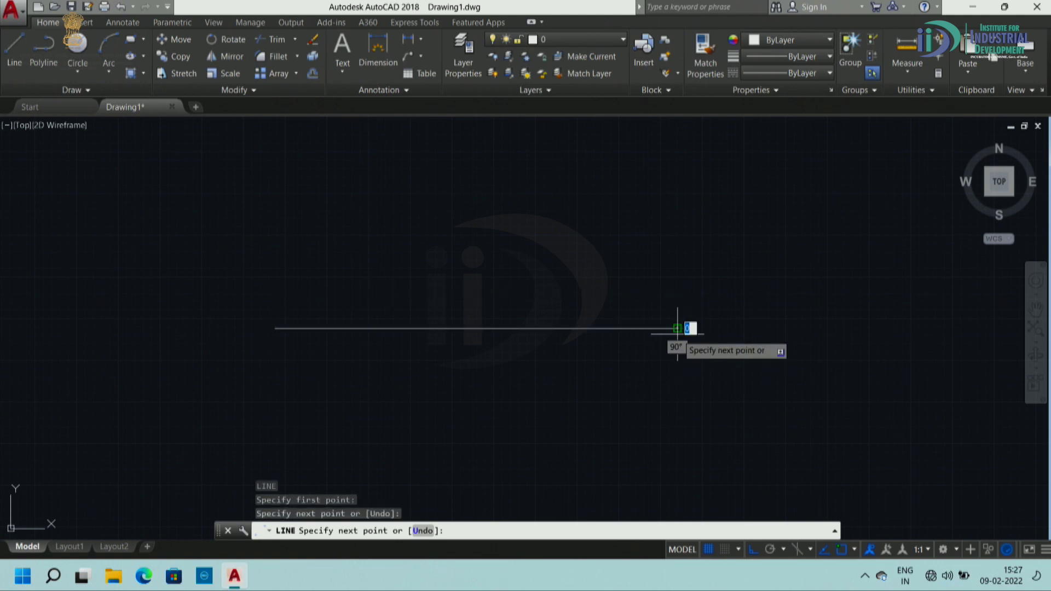
click(686, 171)
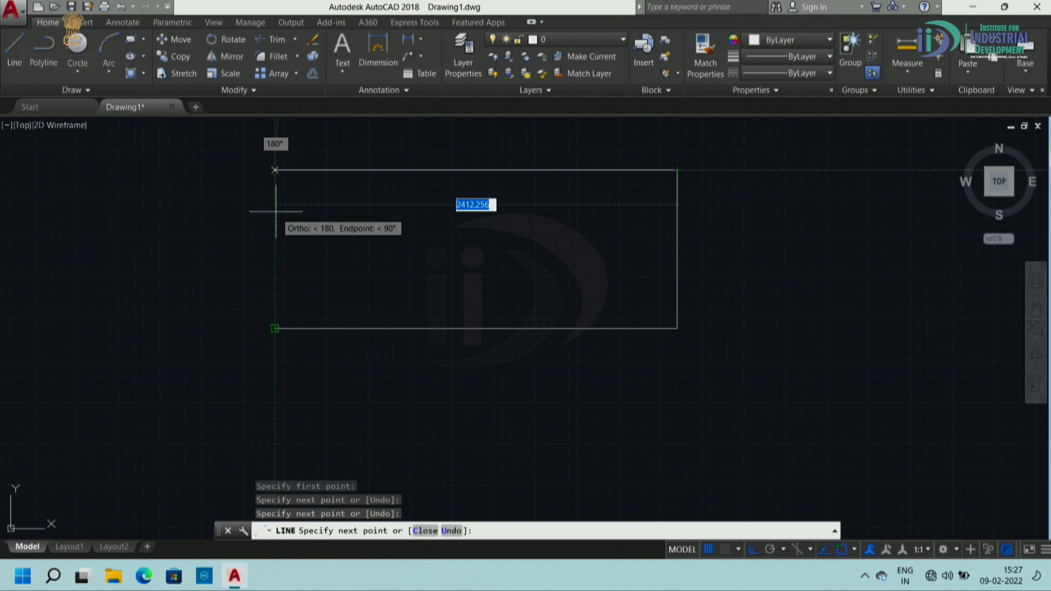
click(274, 169)
click(274, 329)
right_click(371, 255)
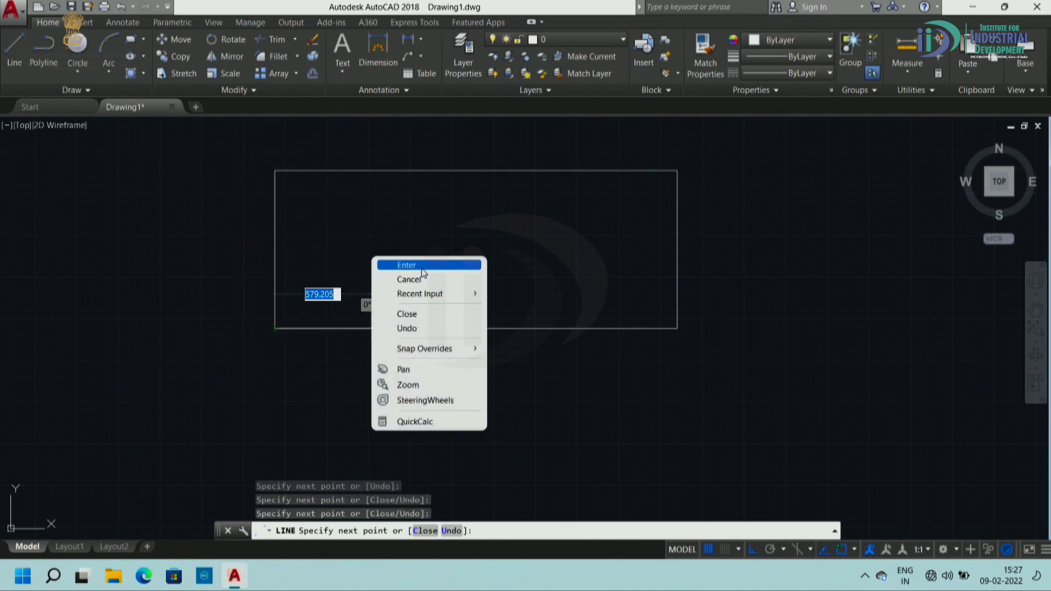
click(429, 265)
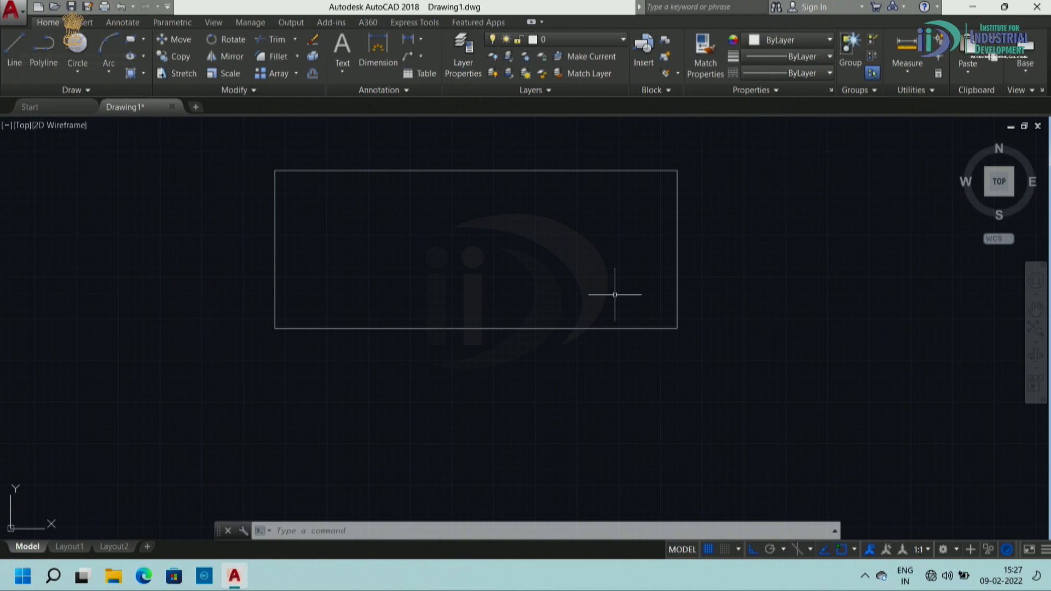
Step: Undo the rectangle's lines and the drawing units change, leaving no command active
key(ctrl+z)
key(ctrl+z)
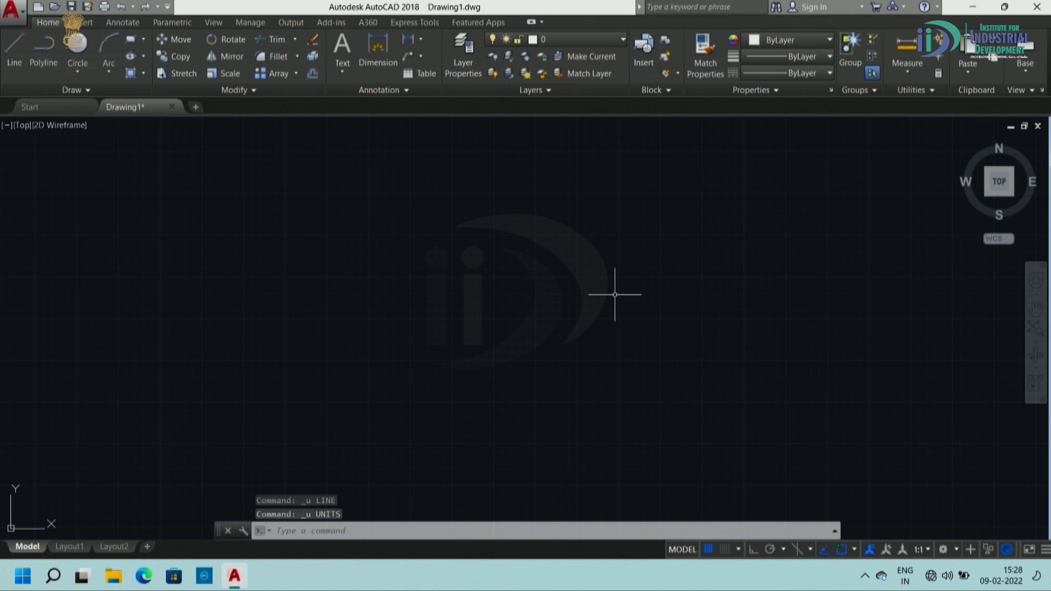
key(ctrl+z)
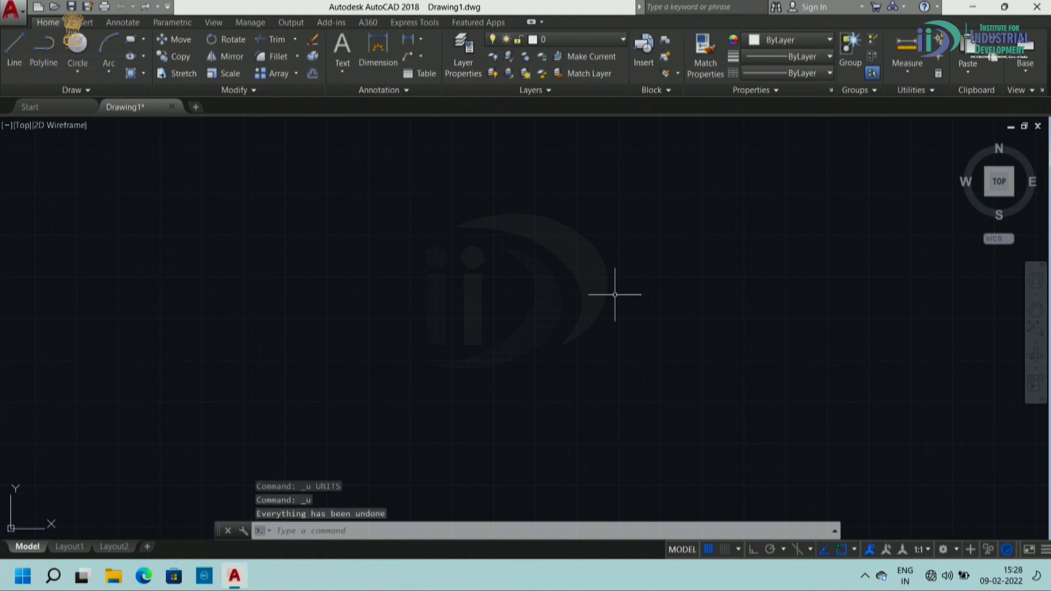
key(Escape)
key(Escape)
key(Escape)
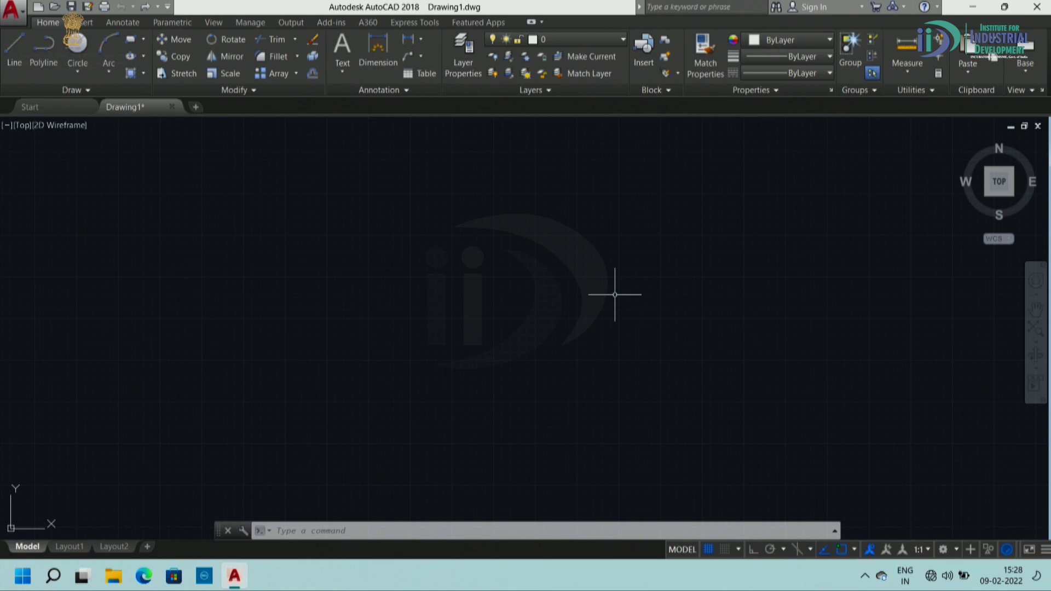
text(L)
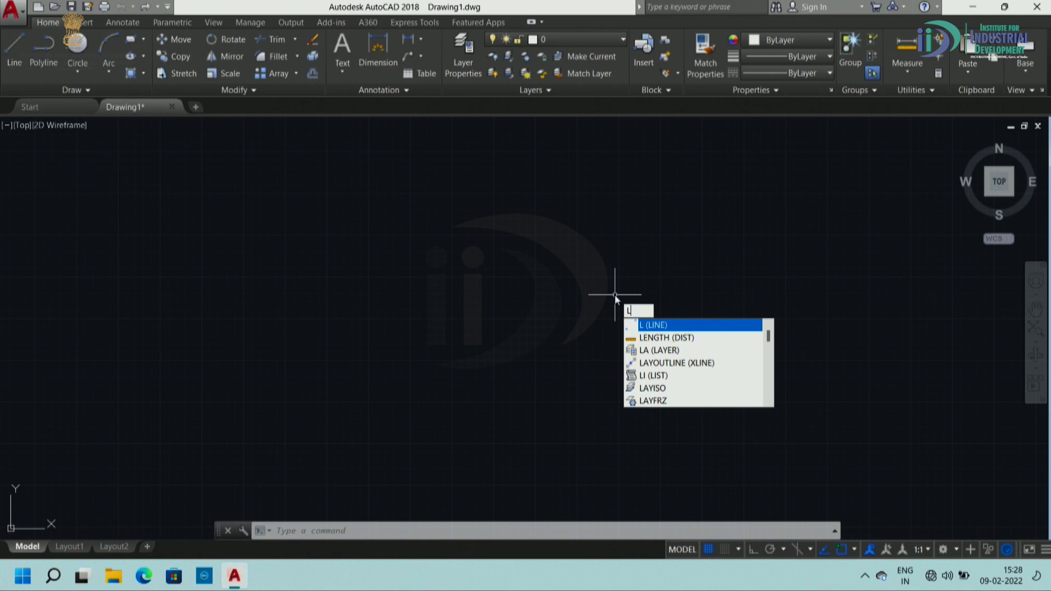
key(Return)
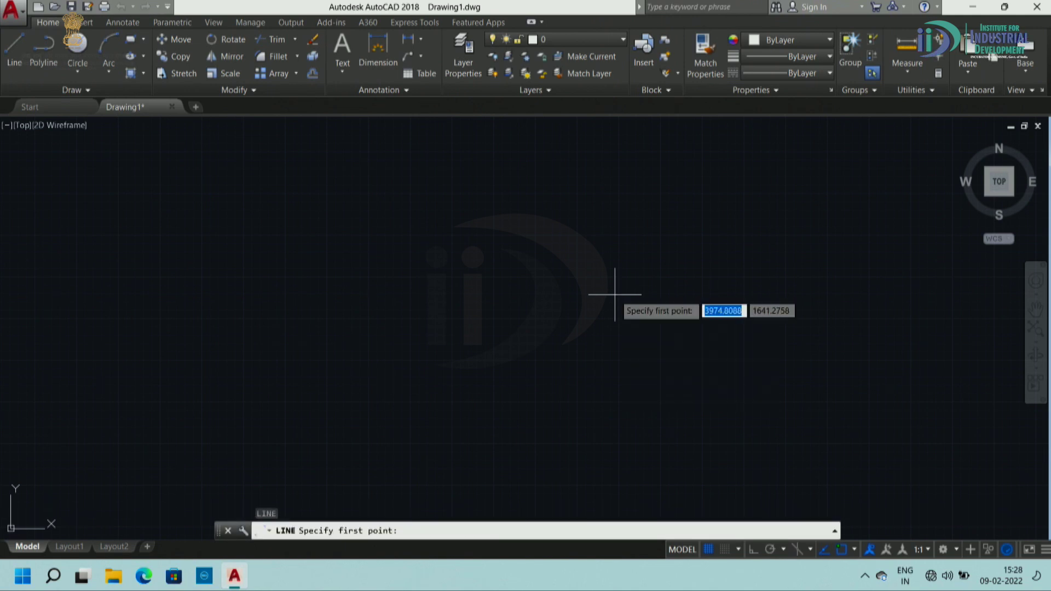
text(0)
key(Tab)
text(0)
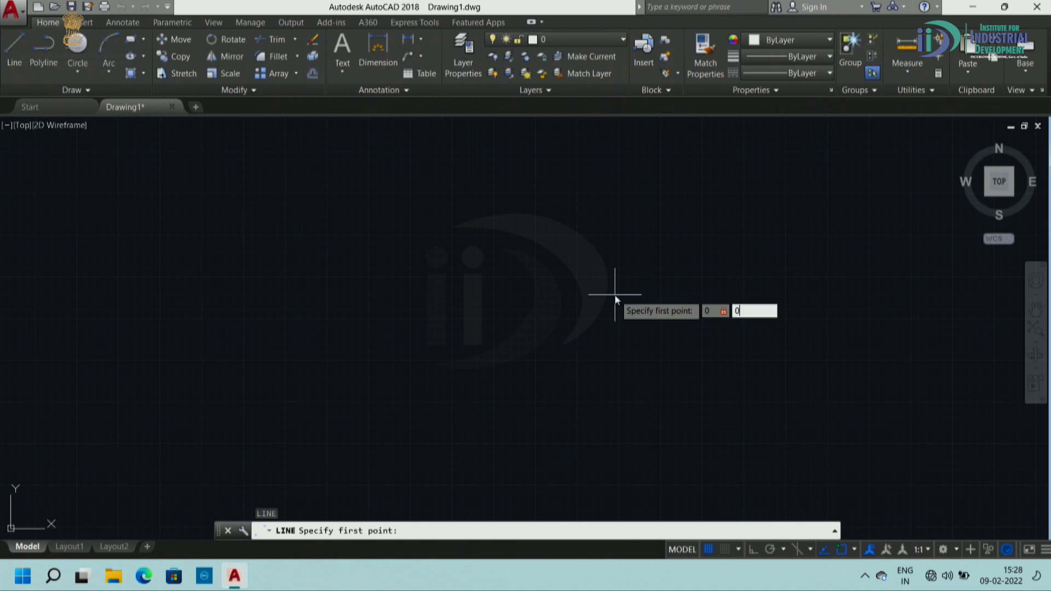
key(Return)
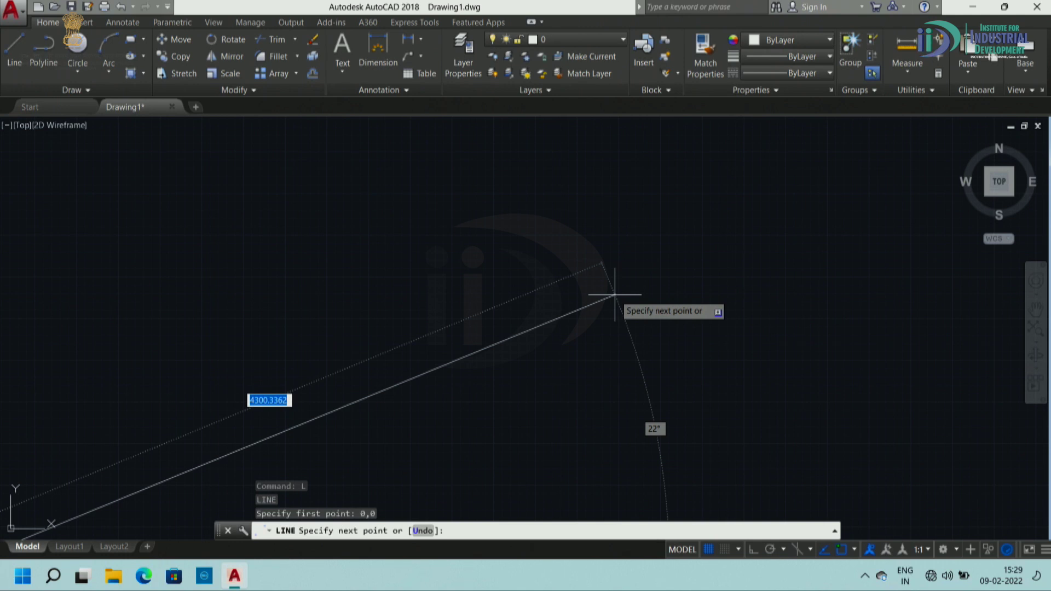
scroll(604, 274, down, 8)
scroll(588, 280, up, 7)
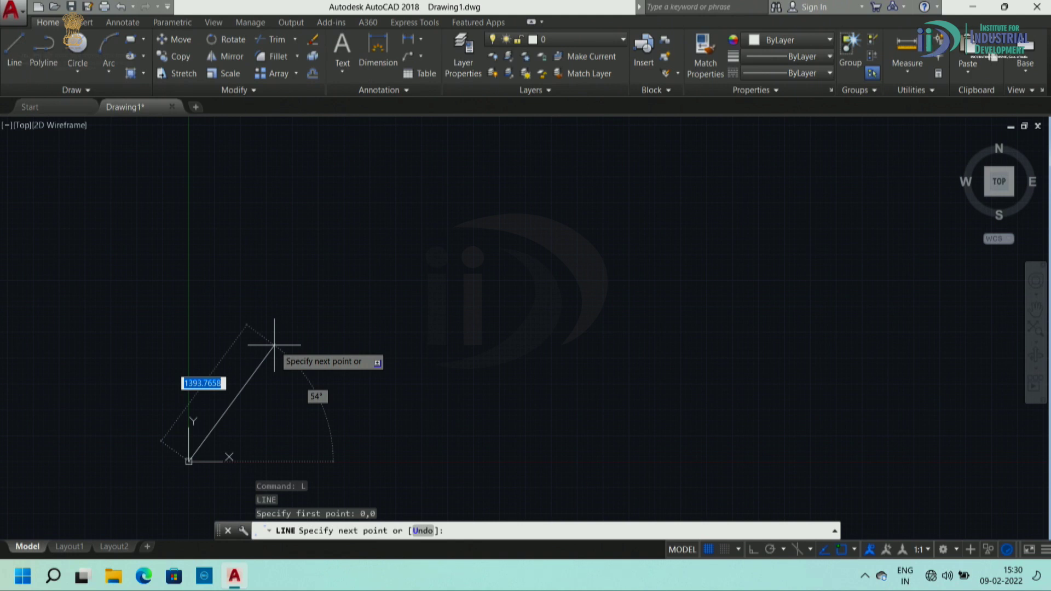
key(Escape)
key(Escape)
key(Escape)
key(Escape)
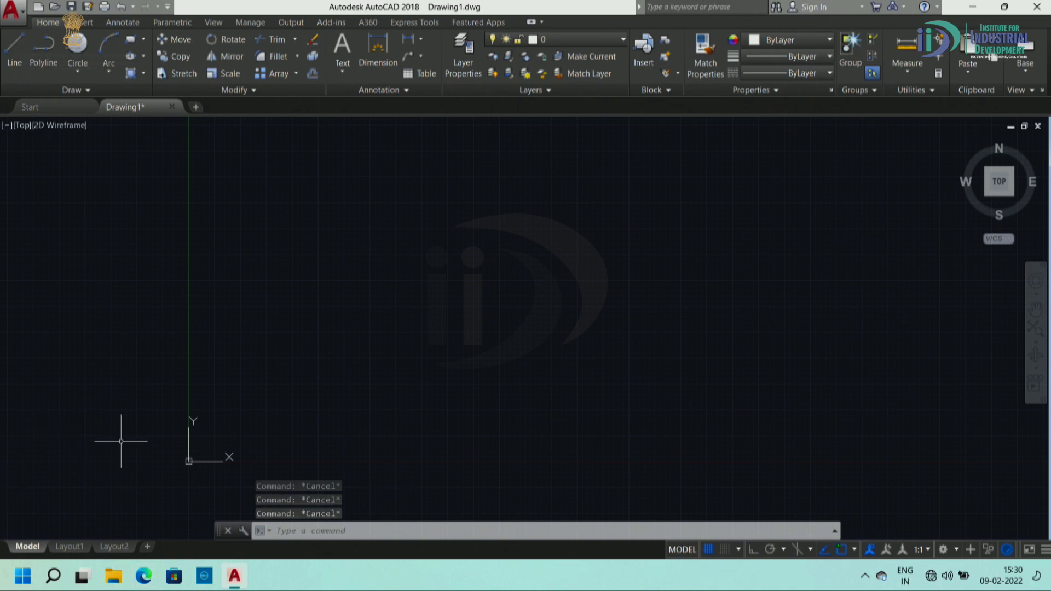
middle_drag(169, 429, 300, 435)
scroll(310, 458, down, 2)
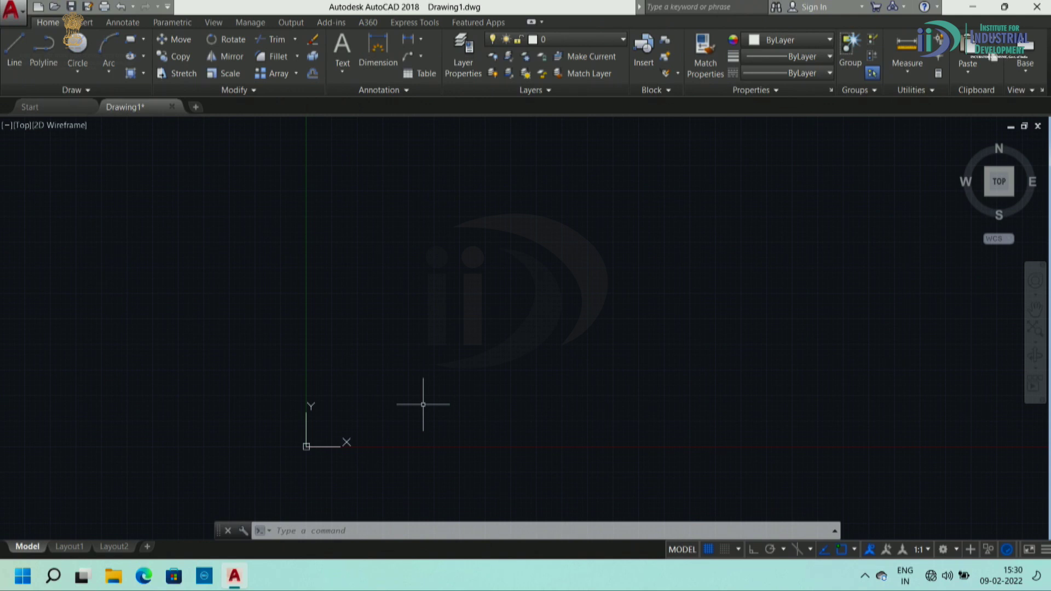
text(L)
key(Return)
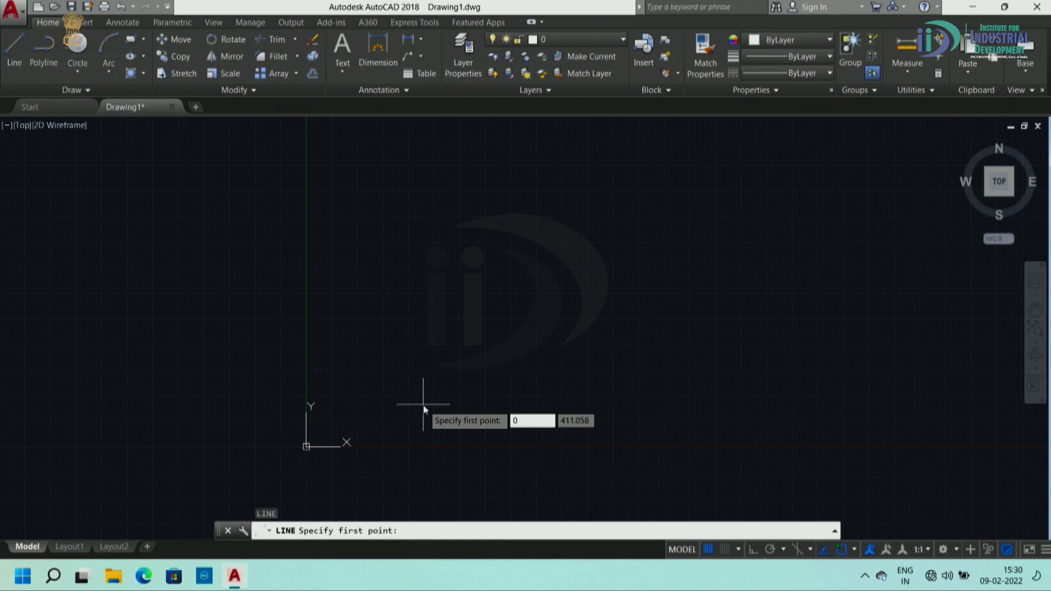
text(,0)
key(Return)
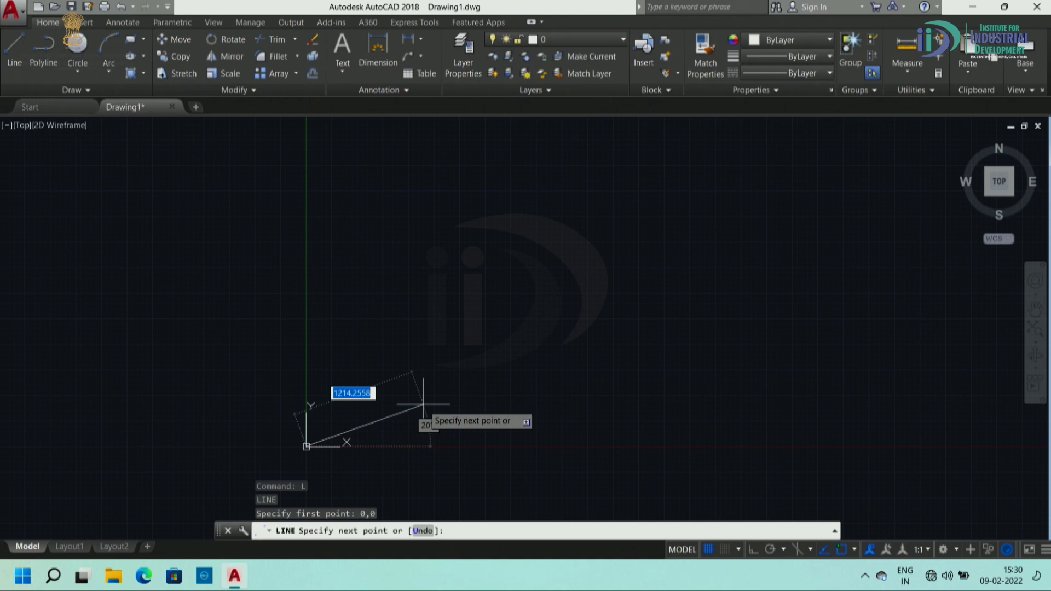
key(F8)
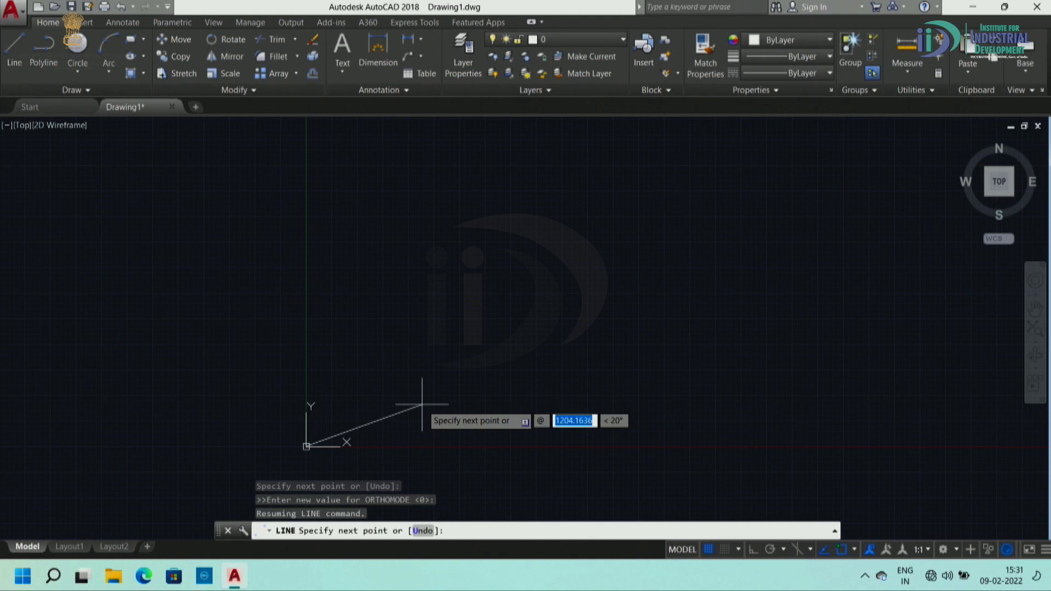
text(1)
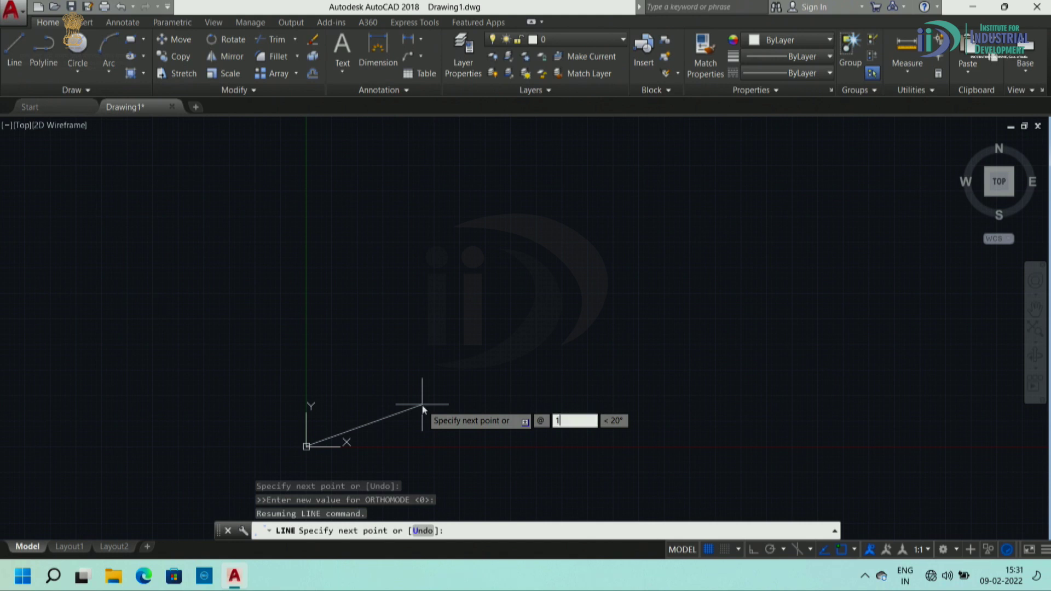
text(00)
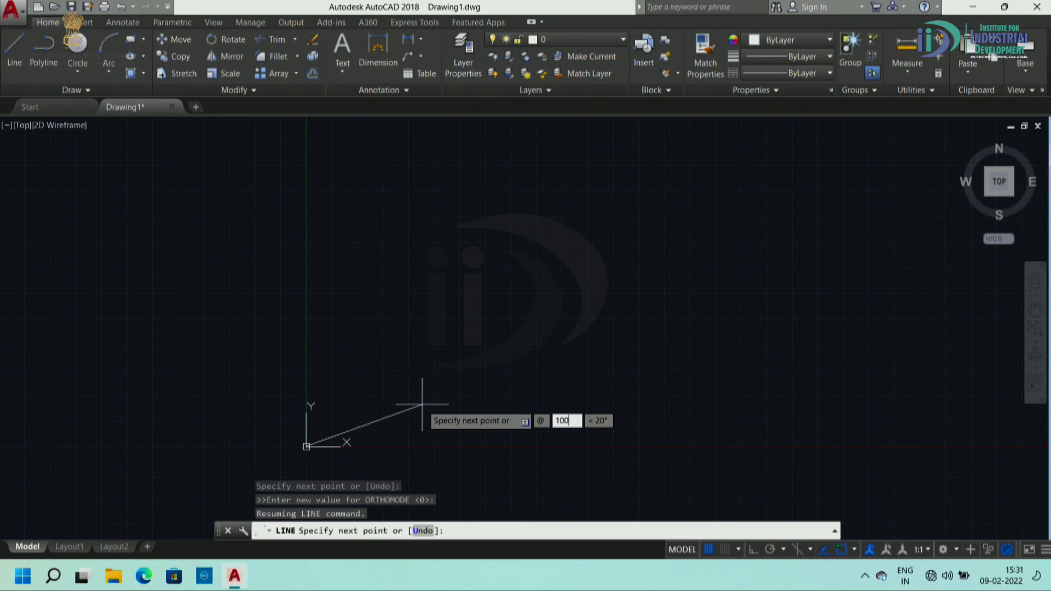
key(Tab)
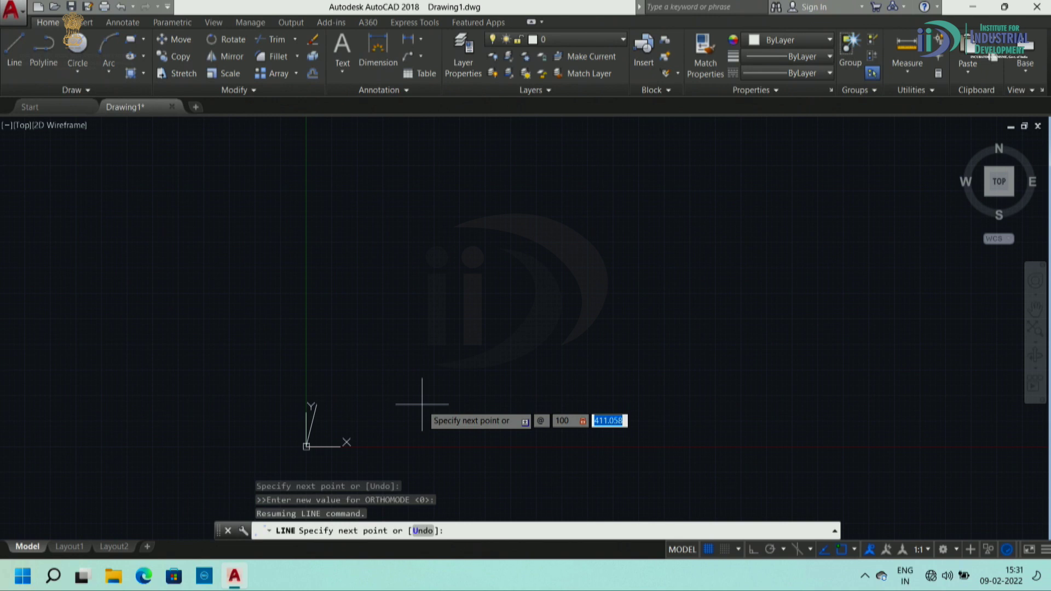
text(0)
key(Return)
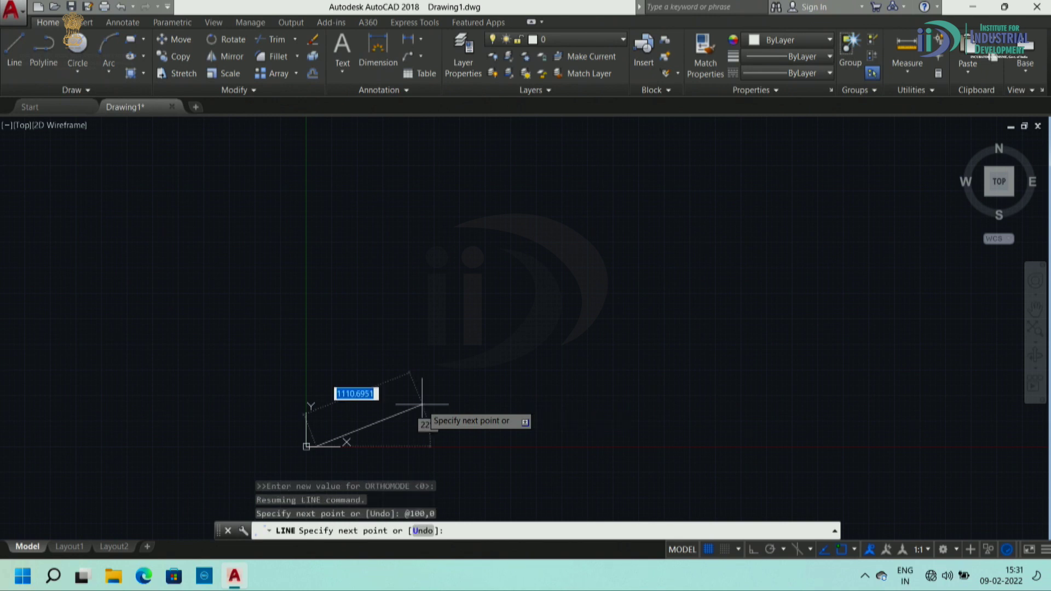
Step: Add a vertical segment upward from the first segment's end to the relative point @0,500
mouse_move(421, 405)
middle_down()
mouse_move(74, 495)
mouse_move(300, 418)
mouse_move(296, 453)
middle_up()
scroll(295, 454, up, 2)
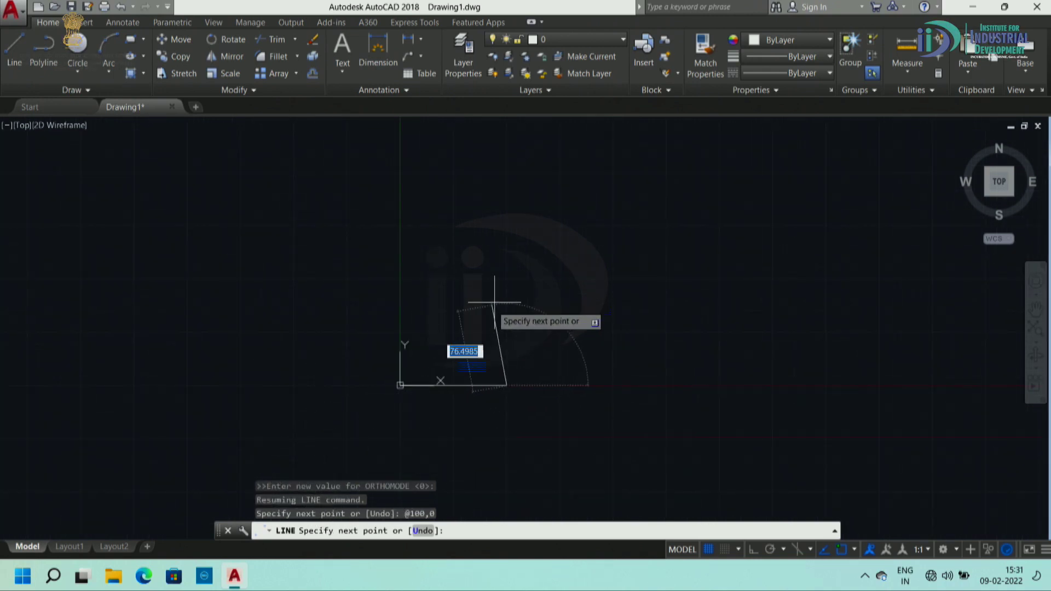
scroll(493, 293, up, 4)
scroll(531, 202, down, 4)
scroll(531, 202, up, 7)
scroll(523, 199, down, 5)
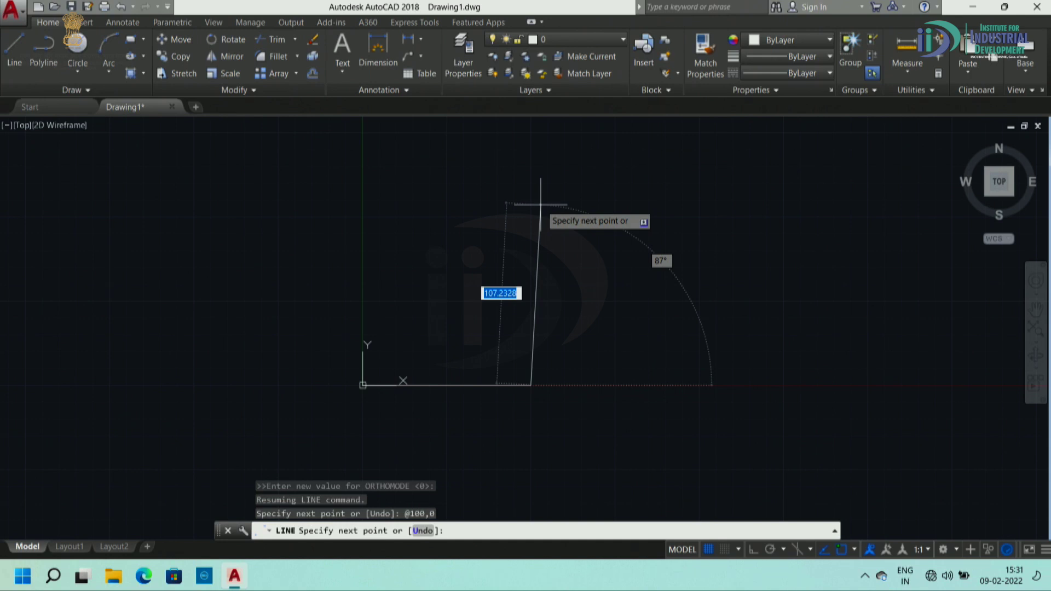
text(@)
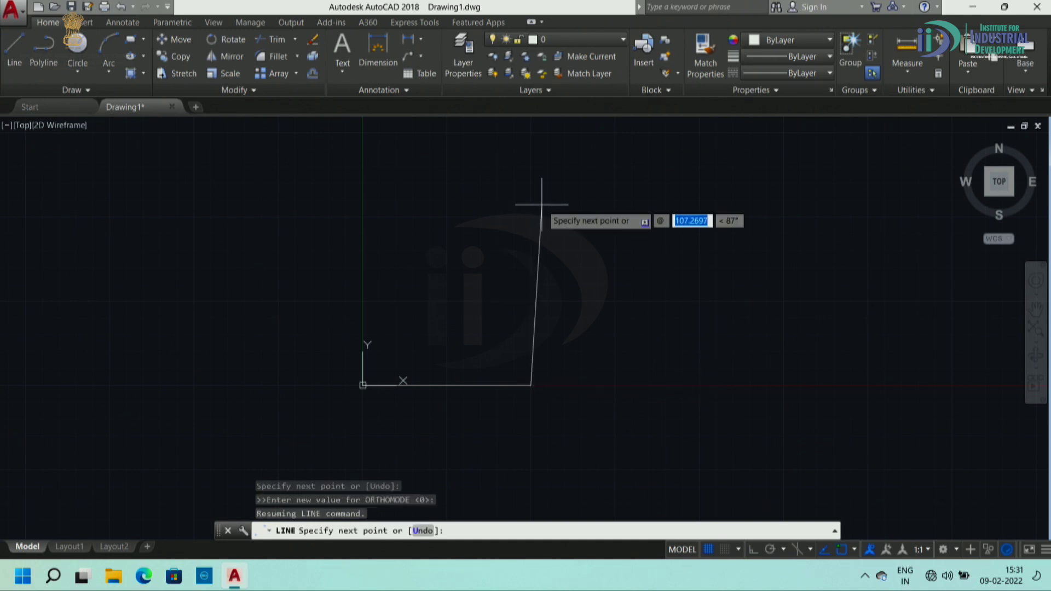
text(0)
key(Tab)
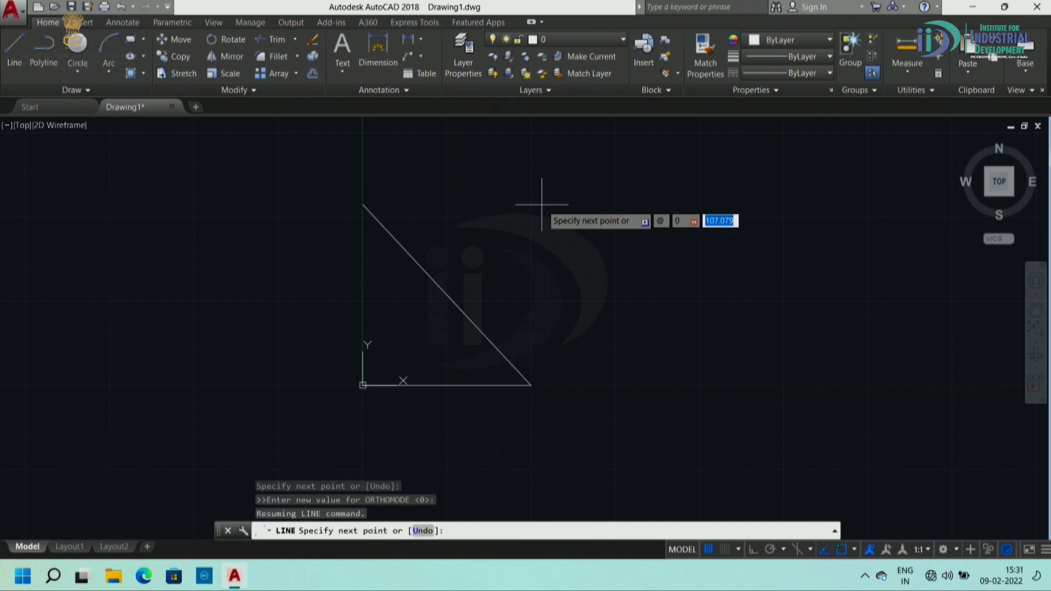
text(500)
key(Return)
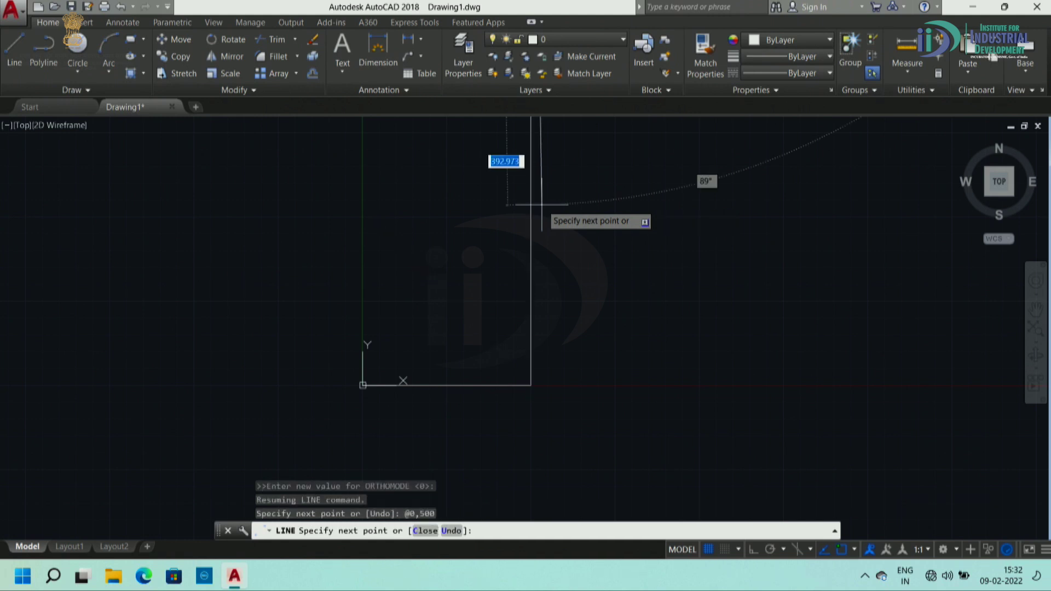
scroll(476, 268, up, 2)
scroll(481, 271, down, 5)
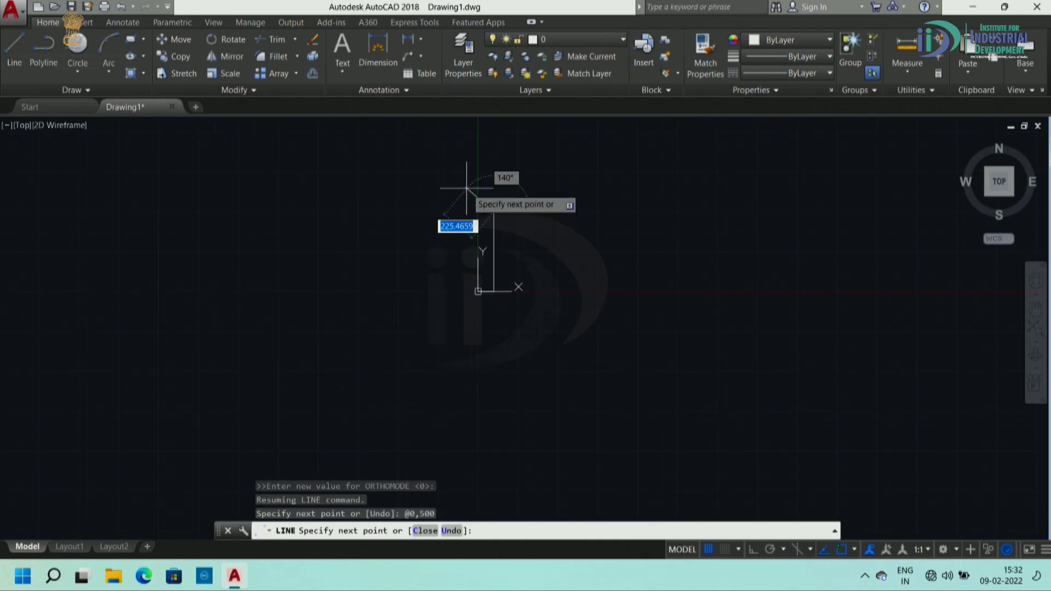
scroll(456, 202, up, 2)
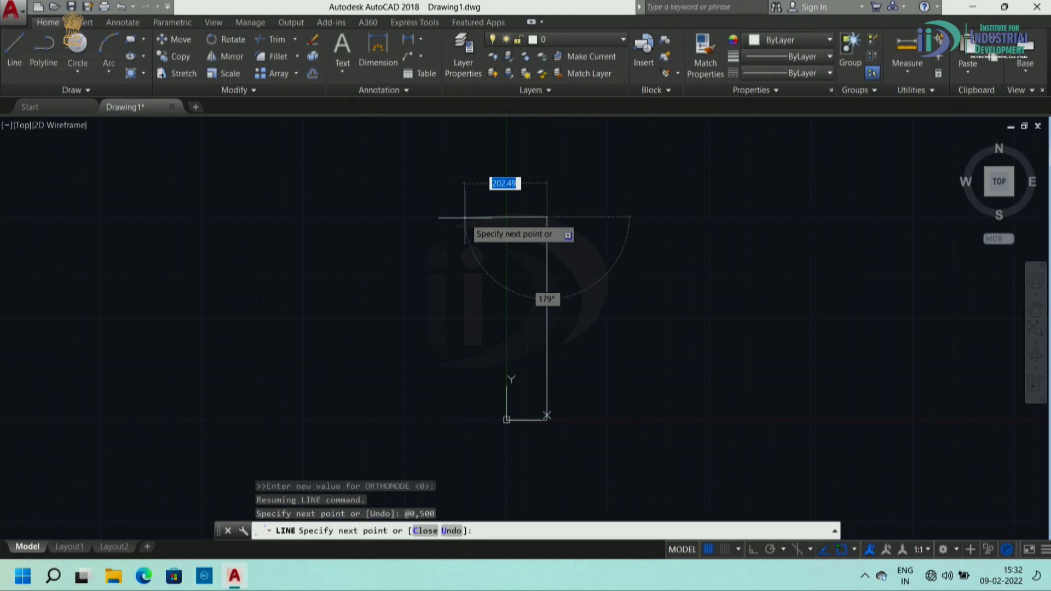
key(F8)
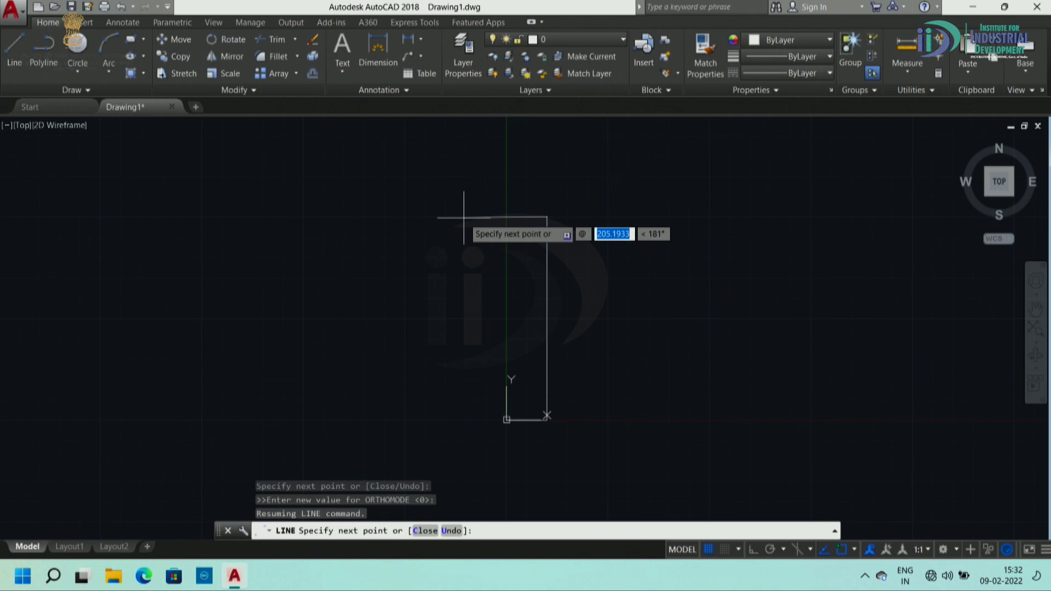
text(100)
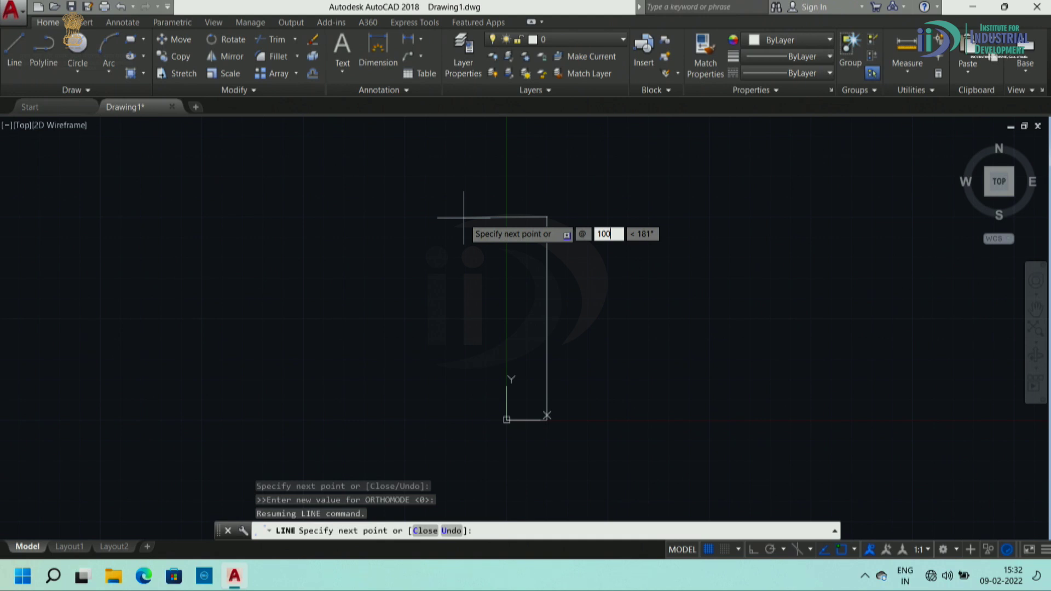
key(Tab)
text(0)
key(Return)
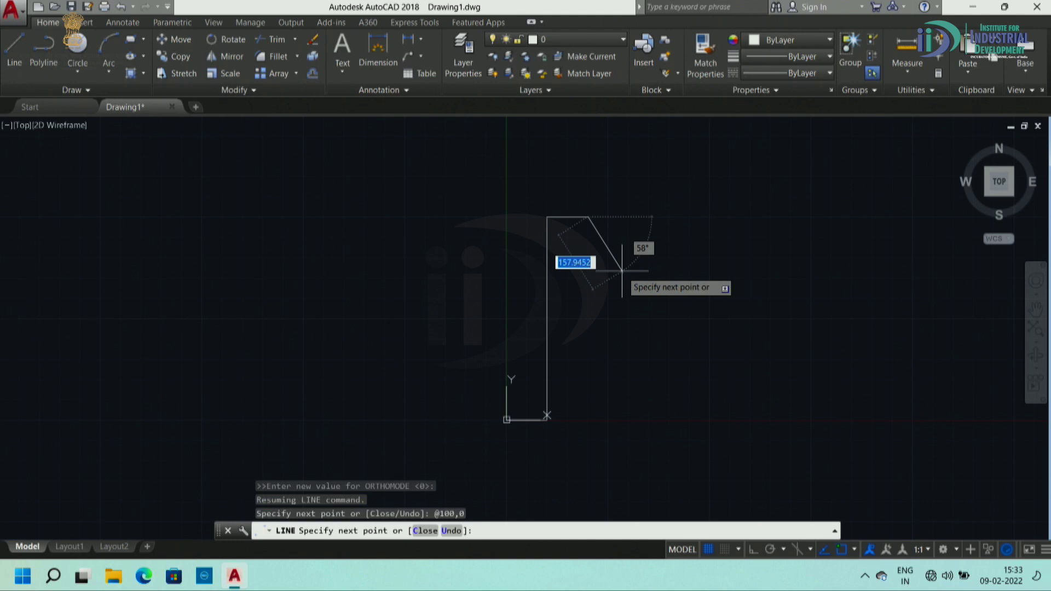
key(ctrl+z)
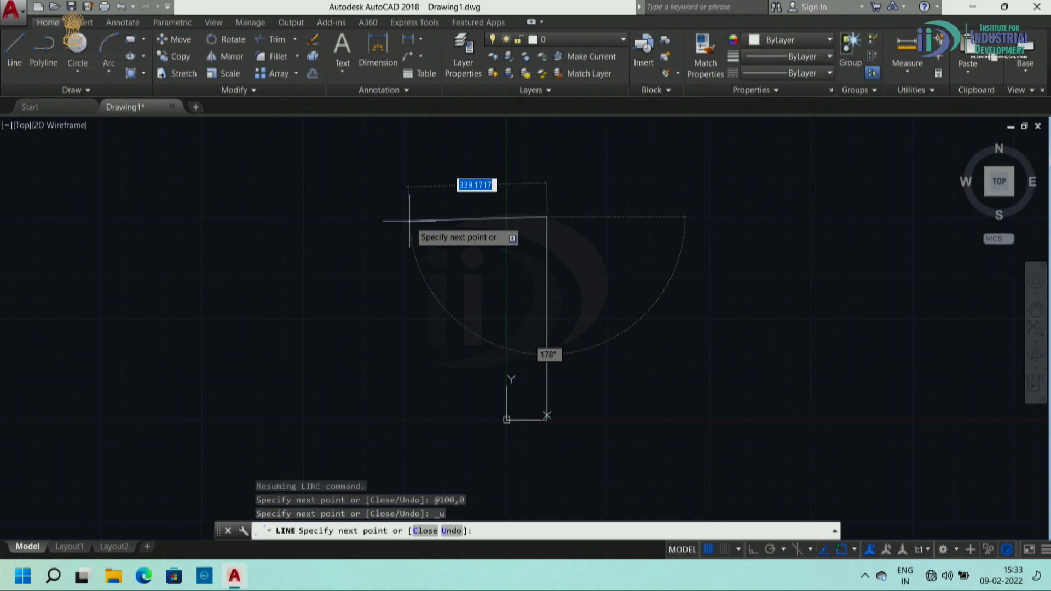
Step: Draw the rectangle's top segment toward the Y axis to the relative point @-100,0
text(@)
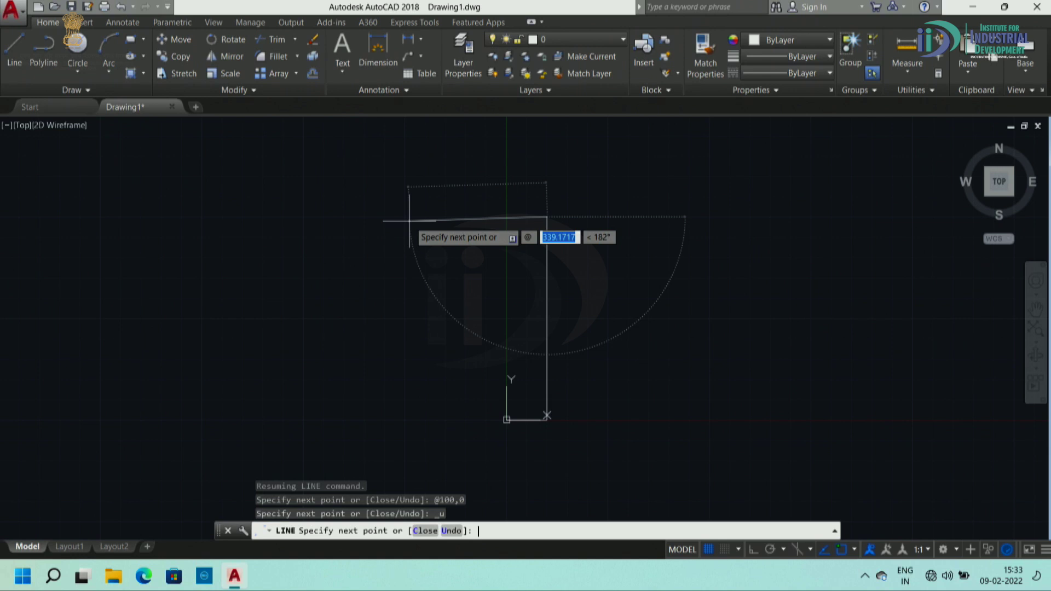
text(-100)
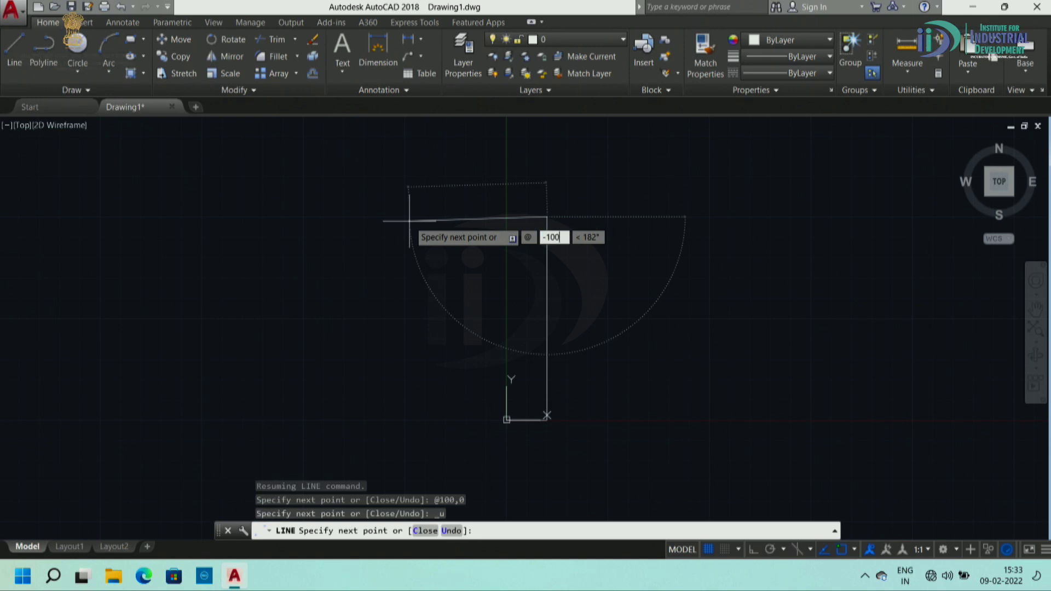
key(Tab)
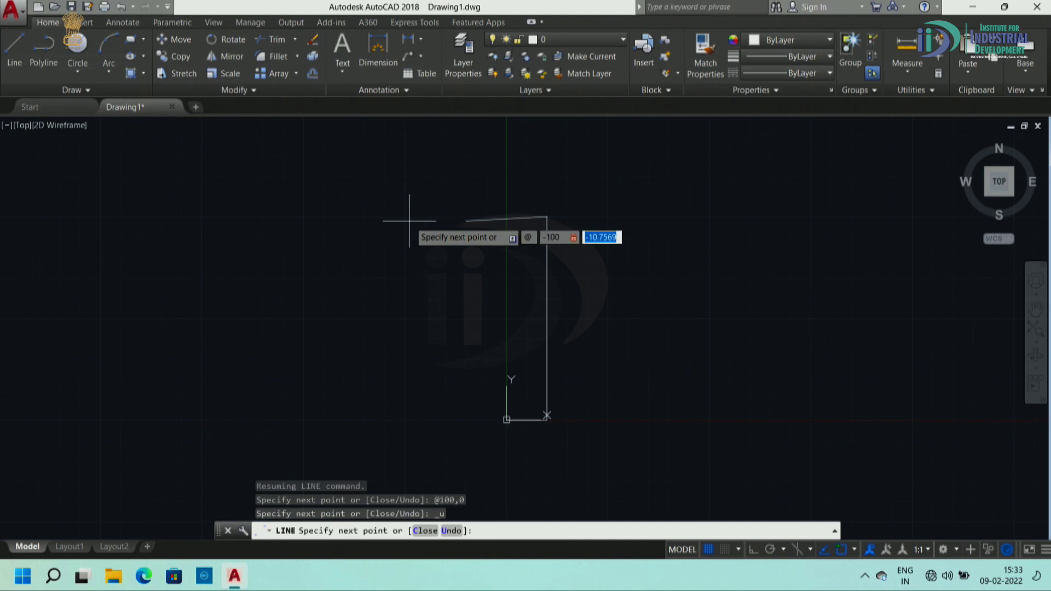
text(0)
key(Return)
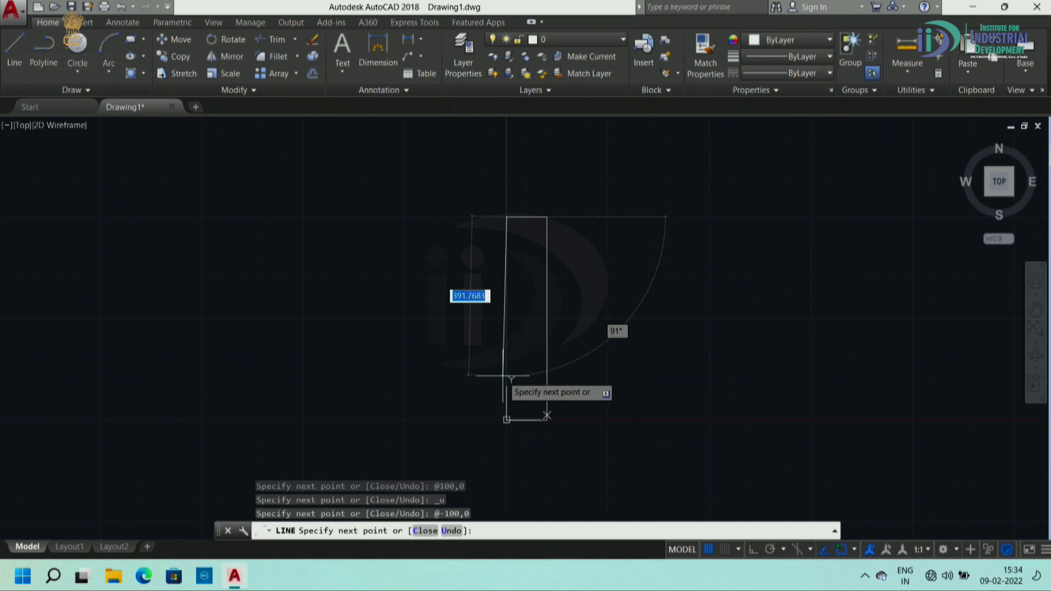
Step: Close the rectangle at the origin with a segment to the relative point @0,-500 and finish the Line command
text(@)
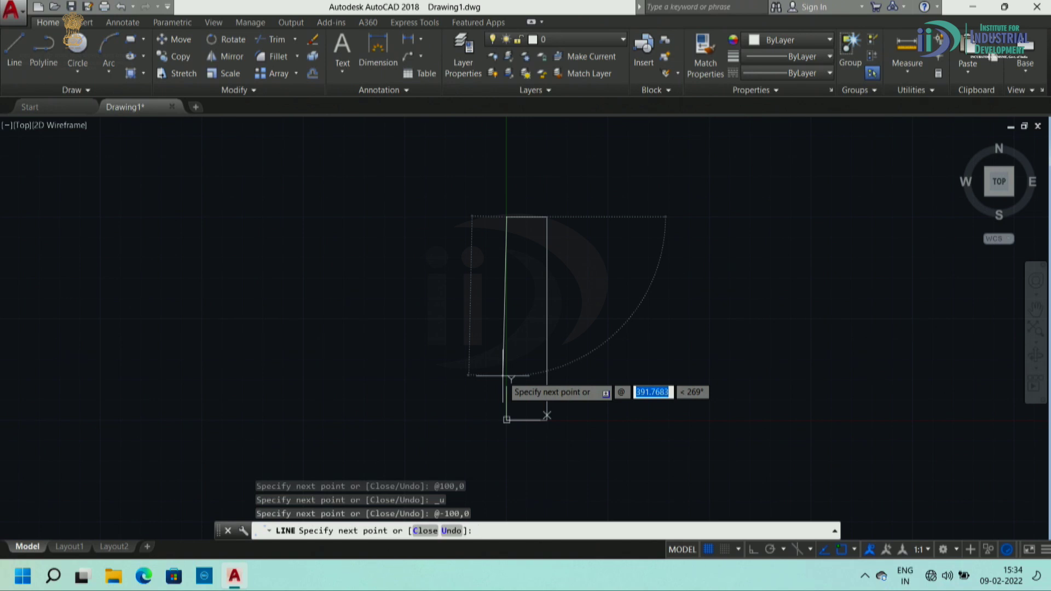
text(0)
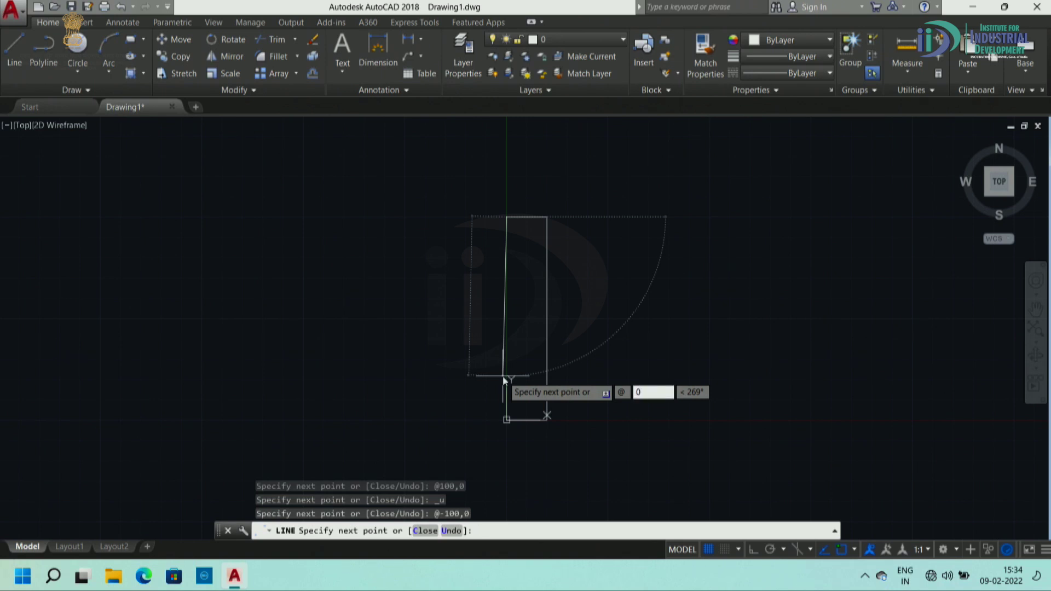
text(,)
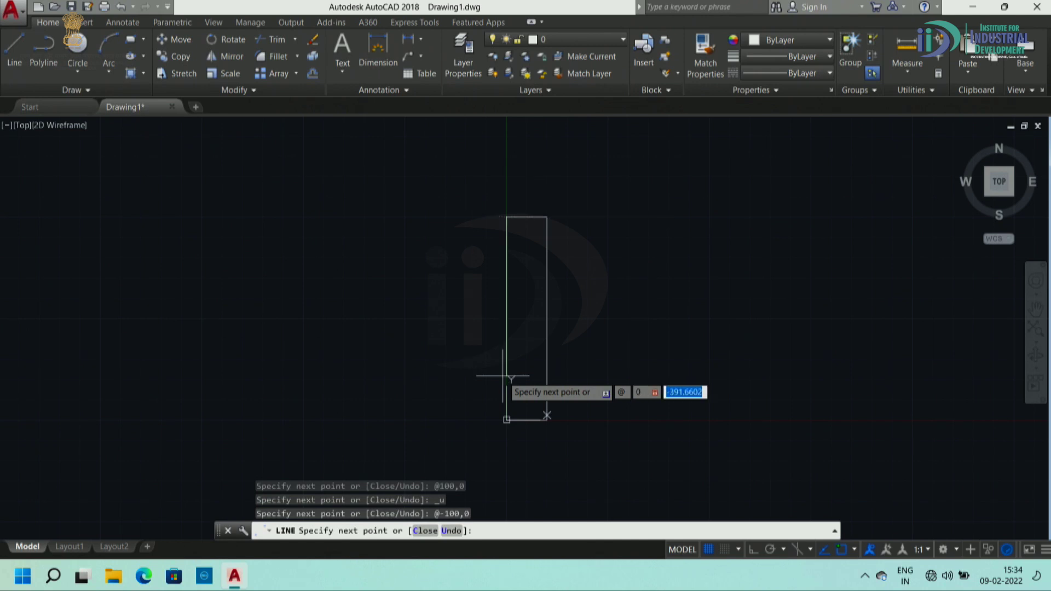
text(-5)
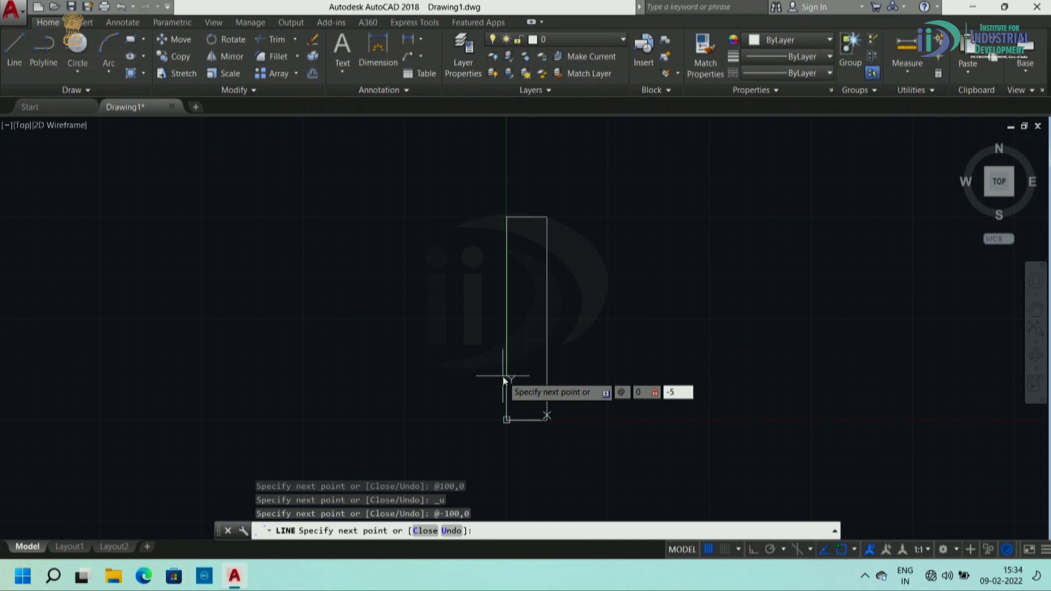
text(00)
key(Return)
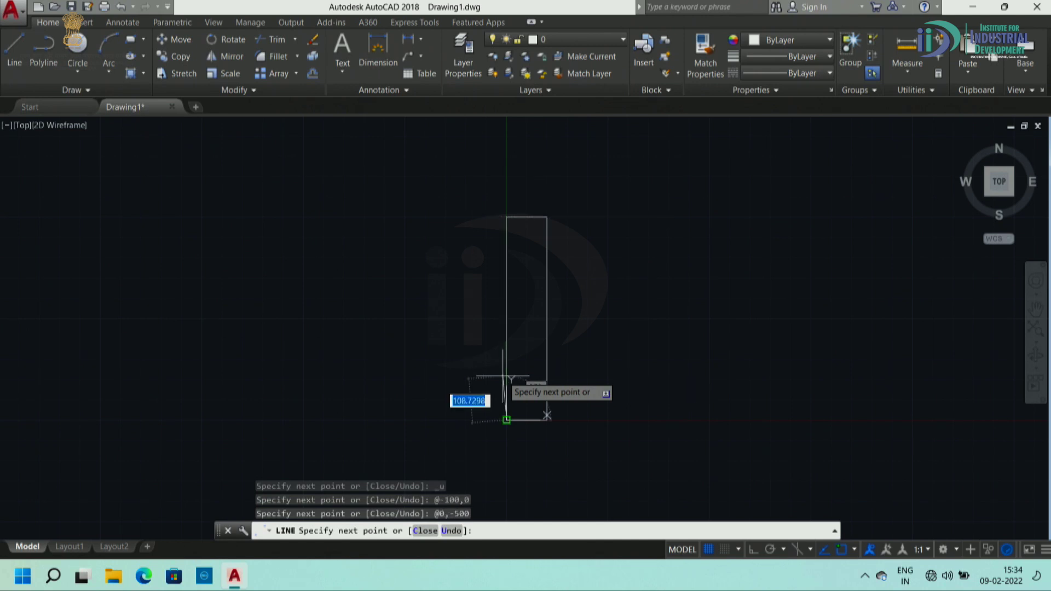
key(Return)
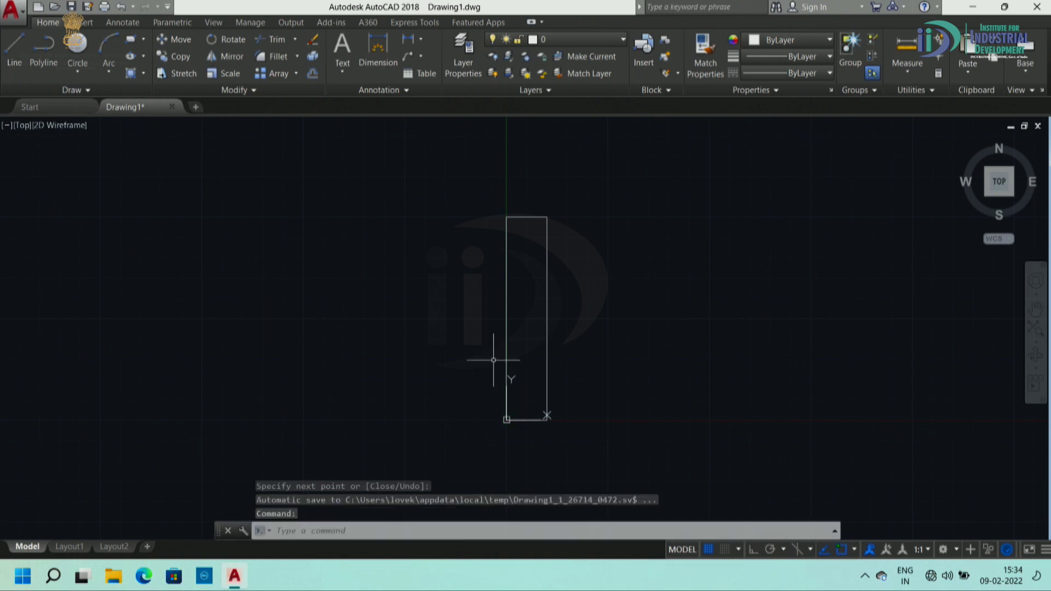
Step: Examine the finished rectangle at the origin and the empty area beside it at different magnifications
scroll(599, 294, down, 4)
scroll(593, 293, up, 4)
scroll(593, 293, up, 2)
scroll(547, 304, down, 4)
scroll(638, 285, up, 3)
scroll(570, 292, down, 5)
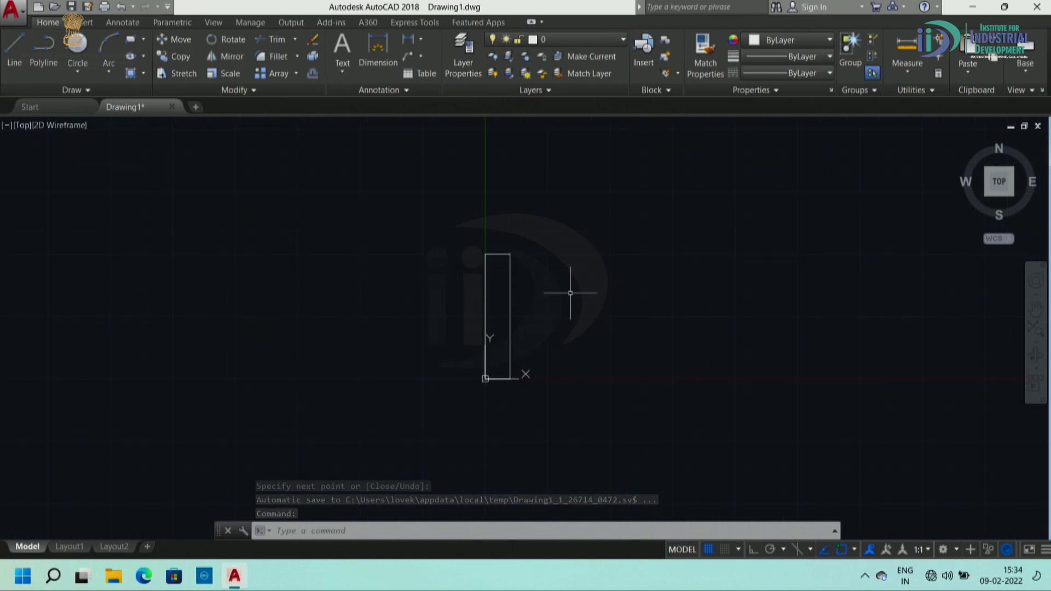
scroll(548, 305, up, 7)
scroll(534, 283, down, 4)
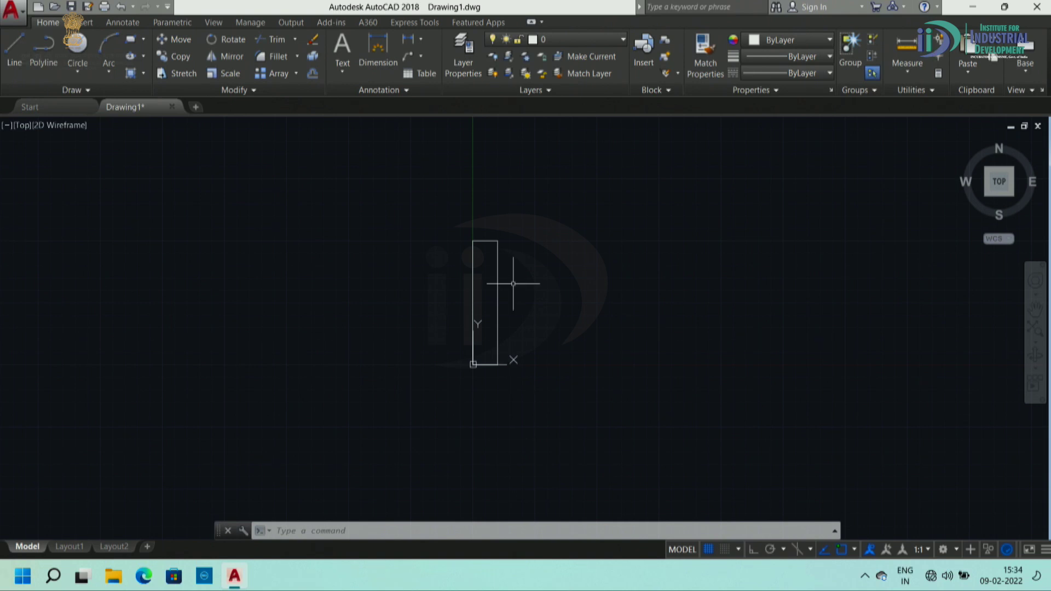
scroll(554, 286, up, 3)
scroll(481, 312, down, 3)
scroll(564, 315, up, 6)
scroll(512, 320, down, 4)
Step: Start a line at a free point in the empty area beside the rectangle, with Ortho mode turned on
scroll(488, 289, up, 2)
scroll(488, 289, up, 2)
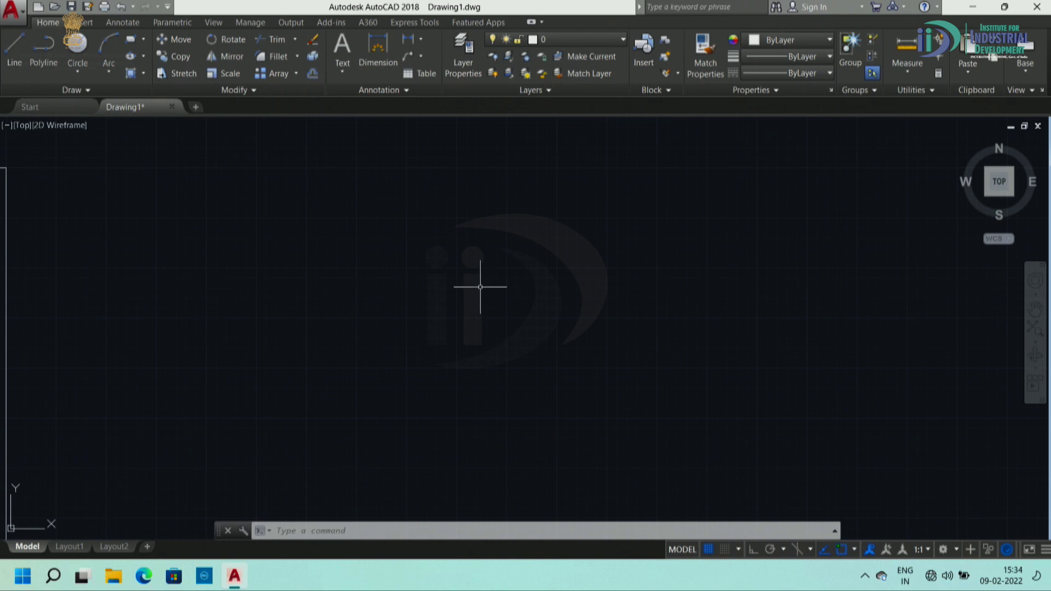
text(l)
key(Return)
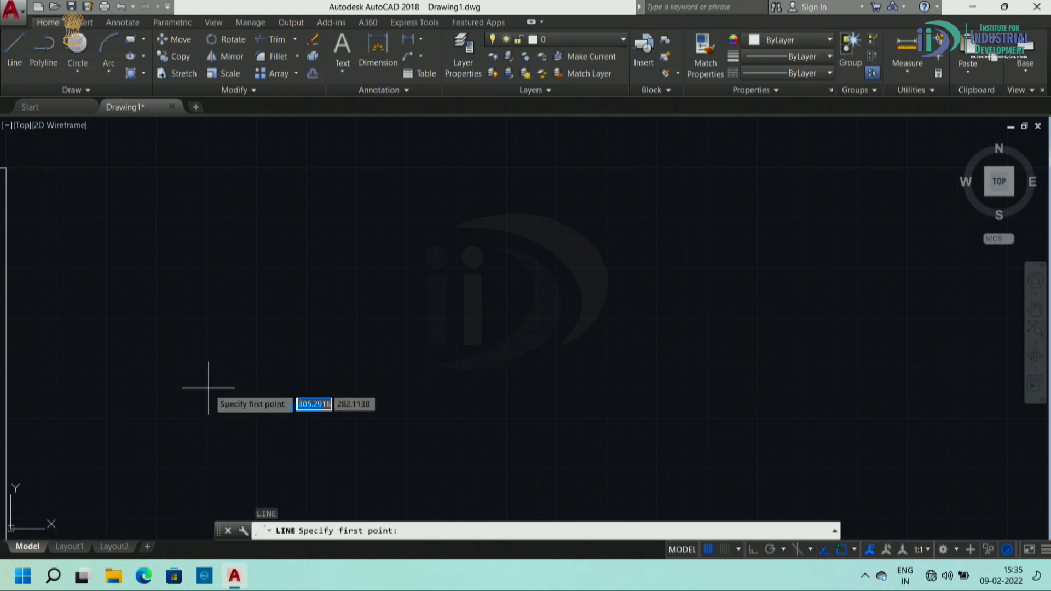
click(404, 348)
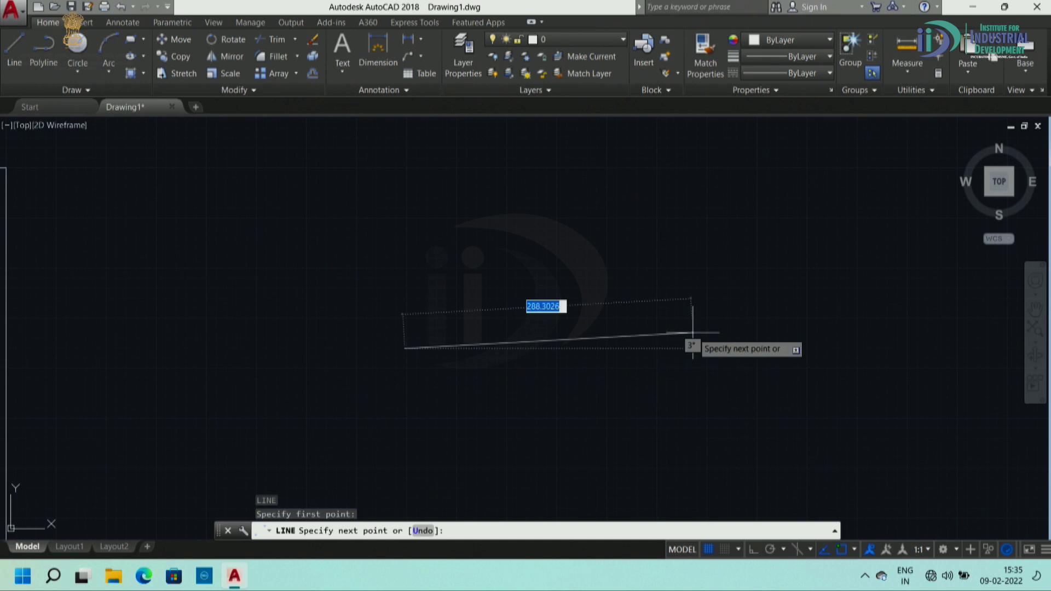
click(752, 551)
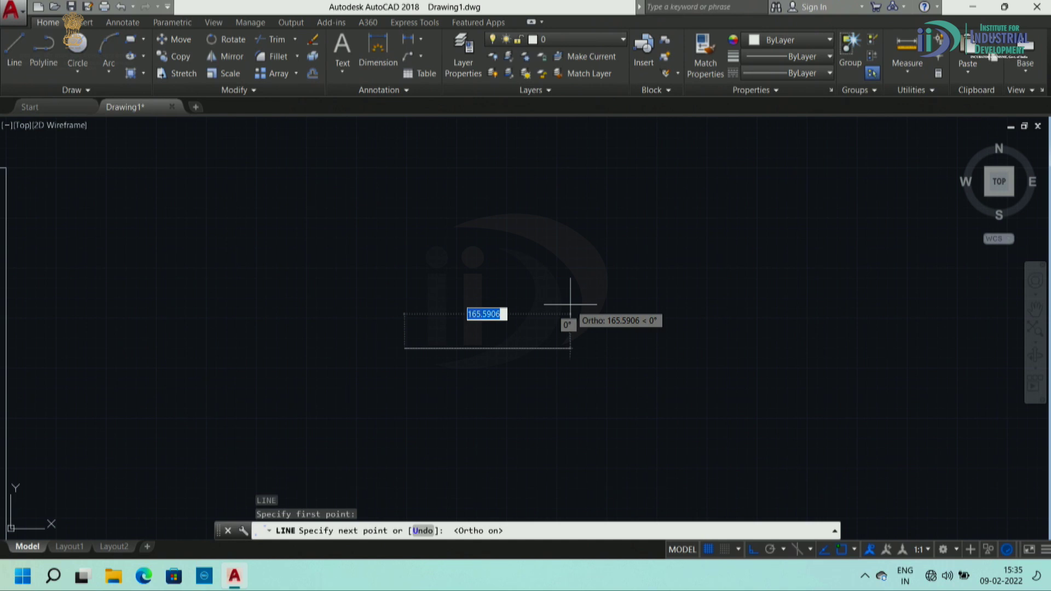
key(F8)
key(Return)
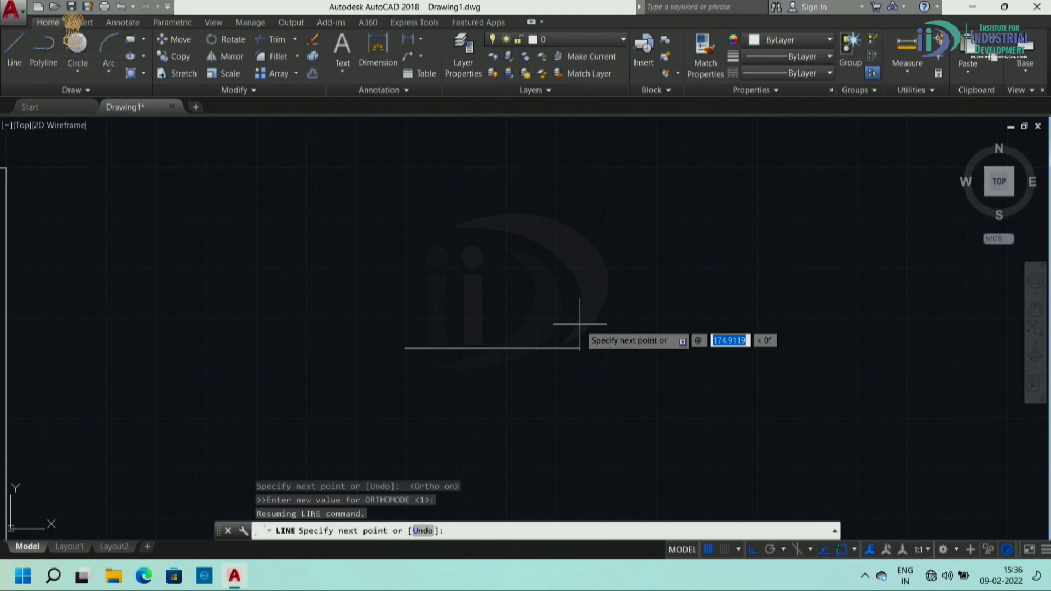
text(200)
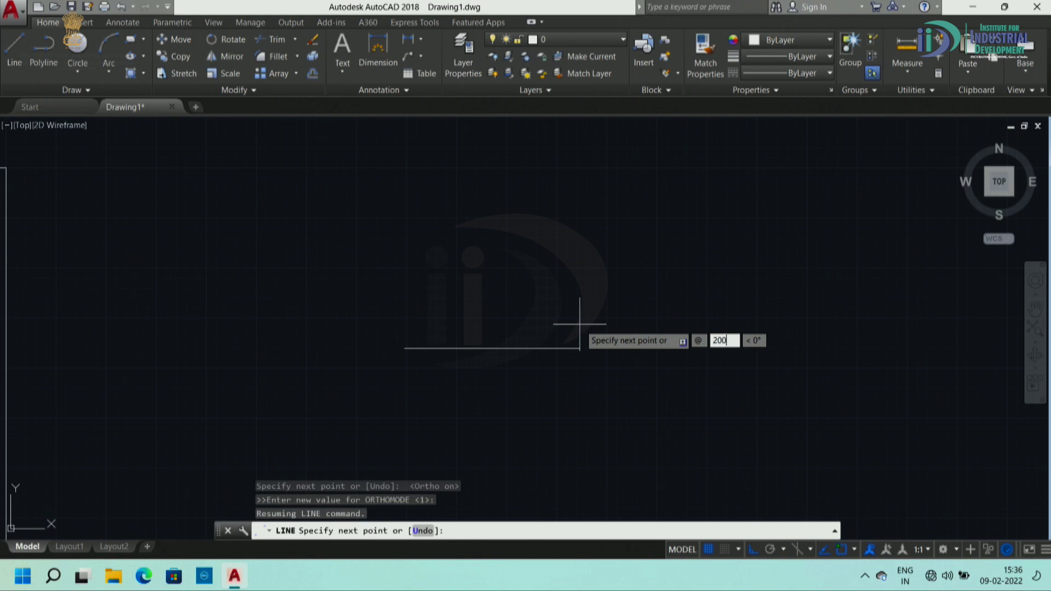
key(Tab)
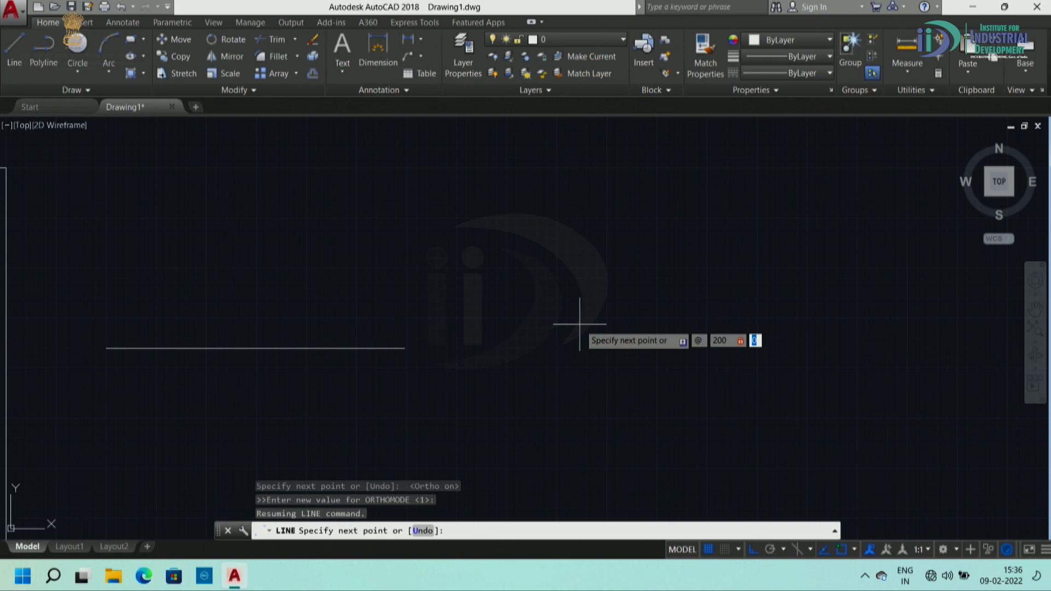
text(0)
key(Return)
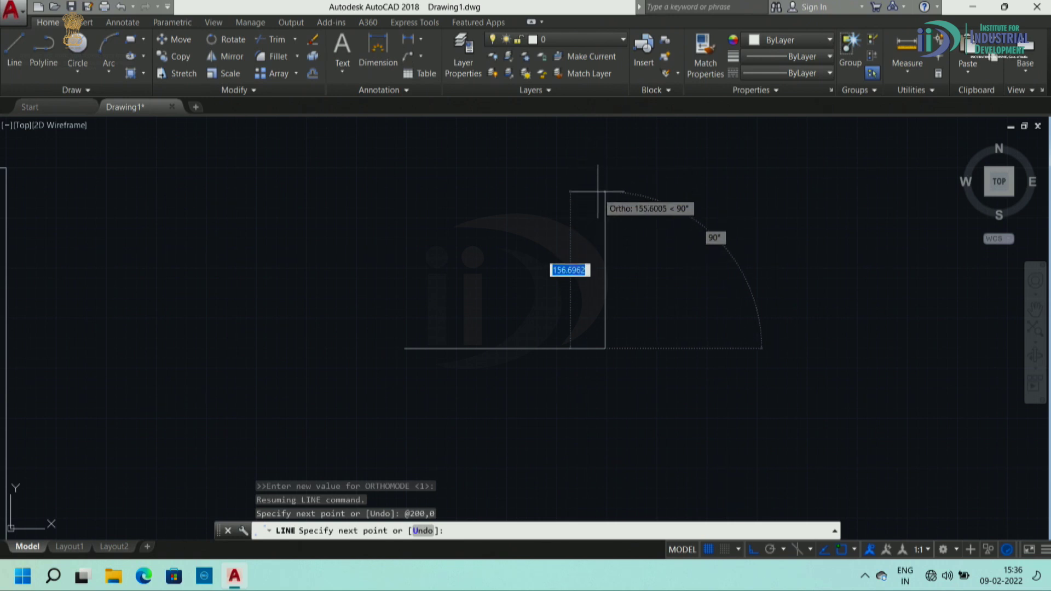
Step: Add a vertical segment upward from the base segment's end to the relative point @0,300
scroll(582, 239, up, 2)
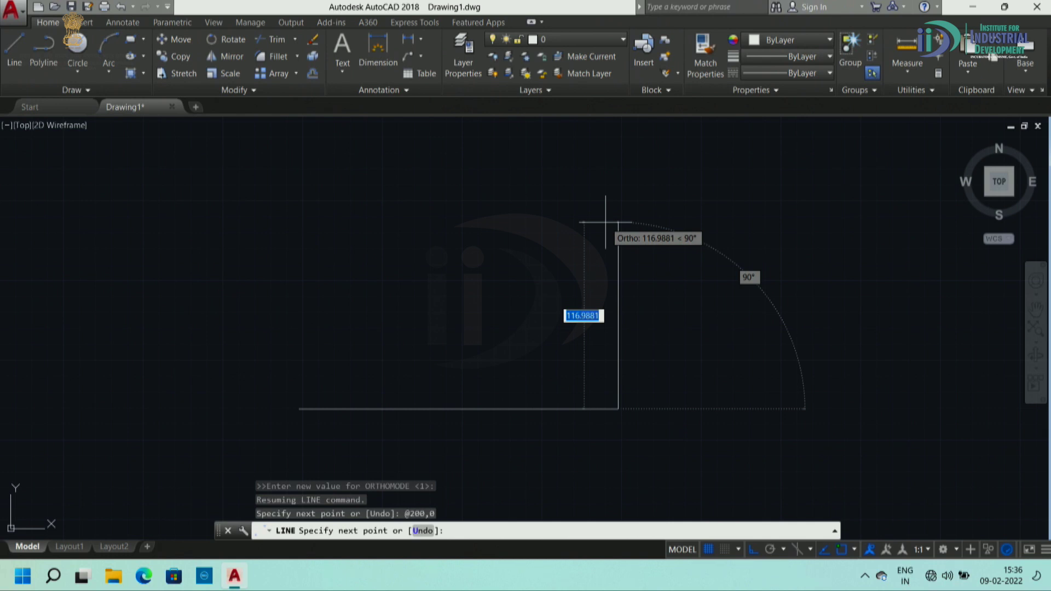
key(F8)
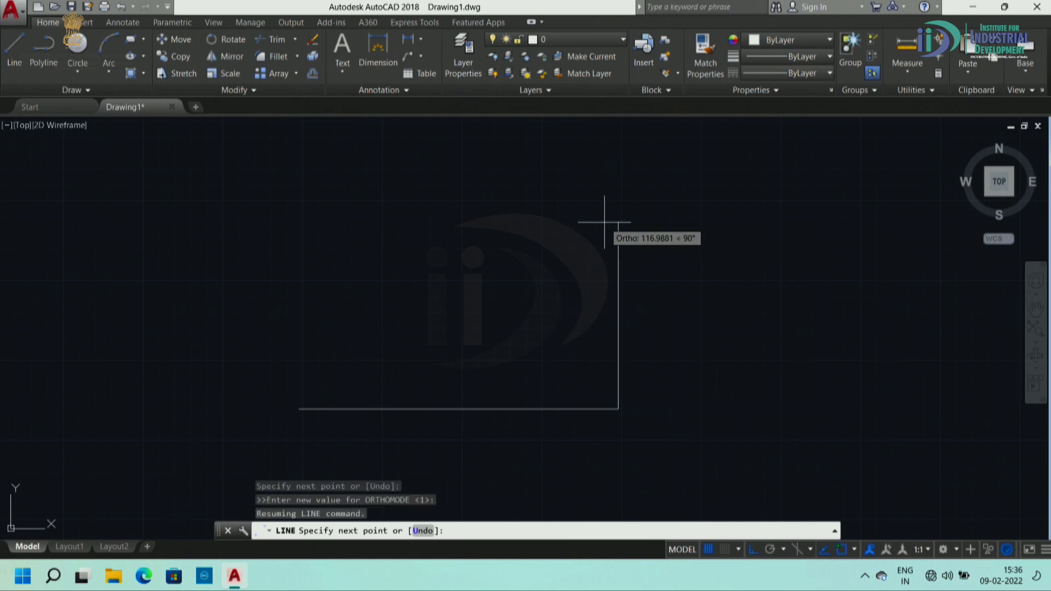
text(0)
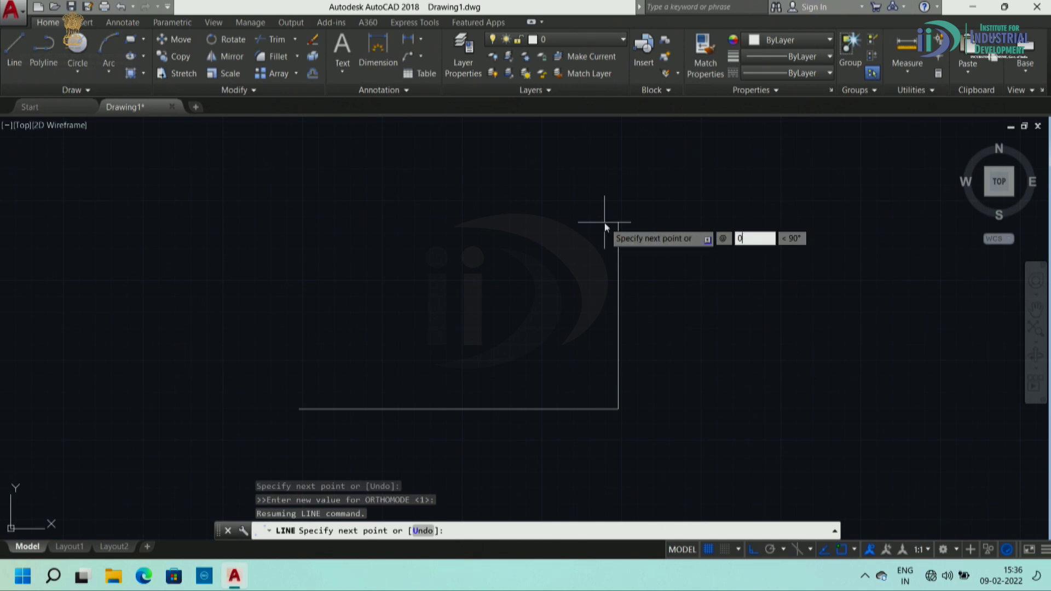
key(Tab)
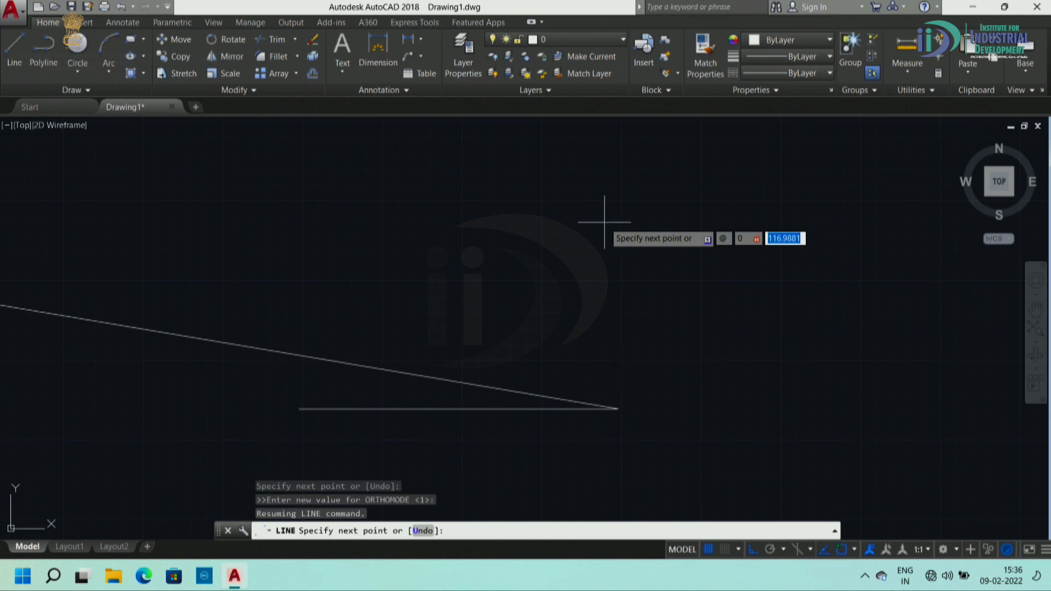
text(300)
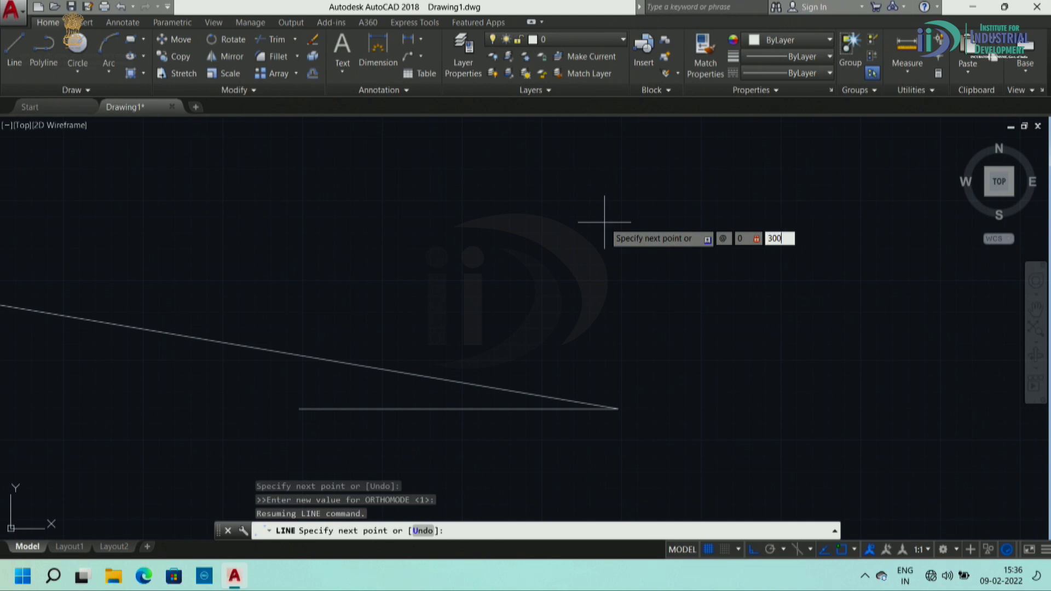
key(Return)
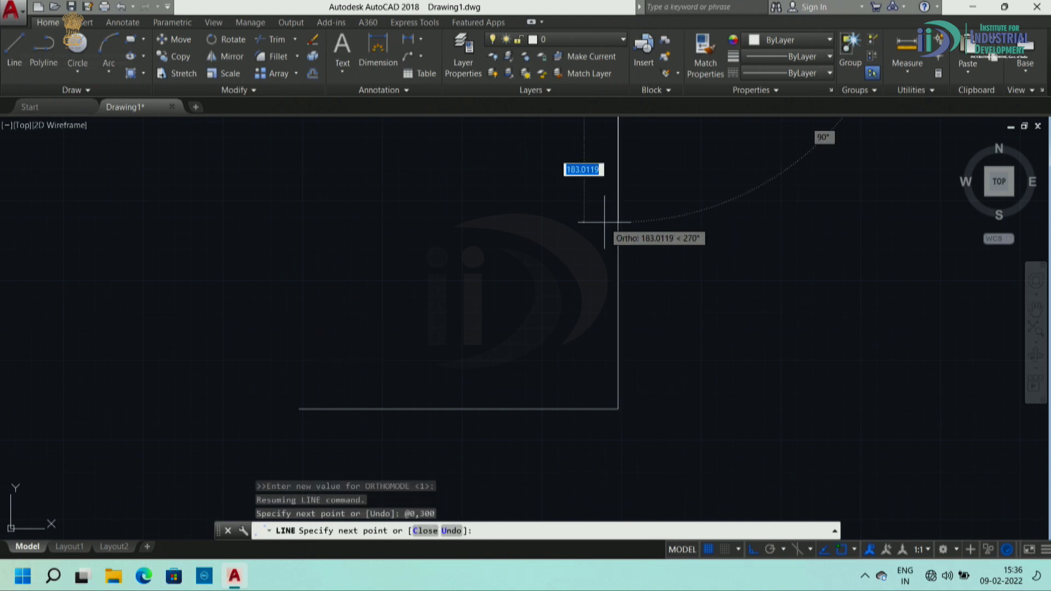
Step: Draw the top segment back toward the Y axis to the relative point @-200,0
scroll(500, 377, down, 5)
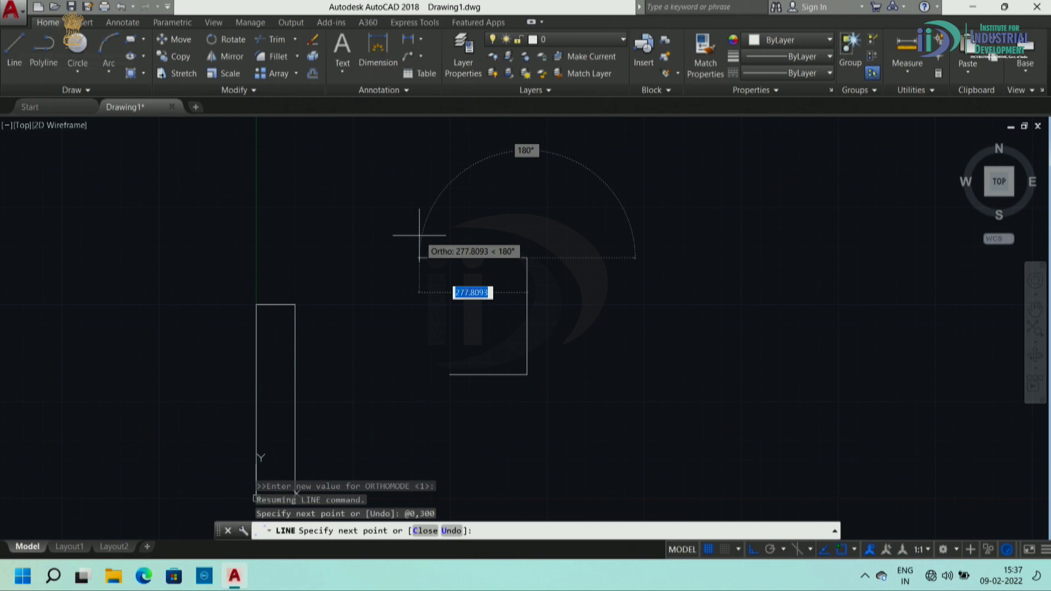
key(F8)
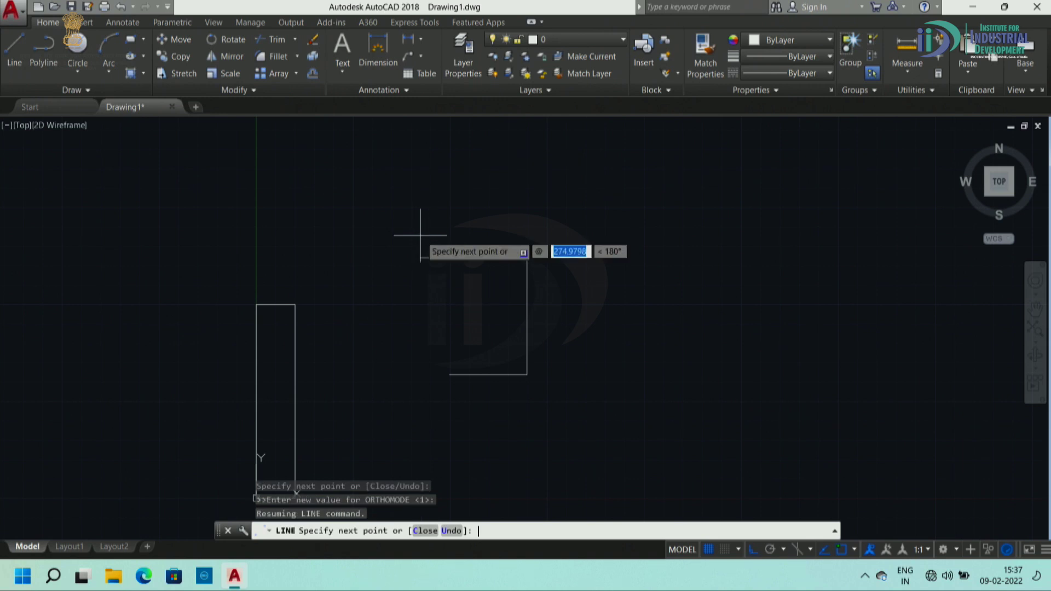
text(-200)
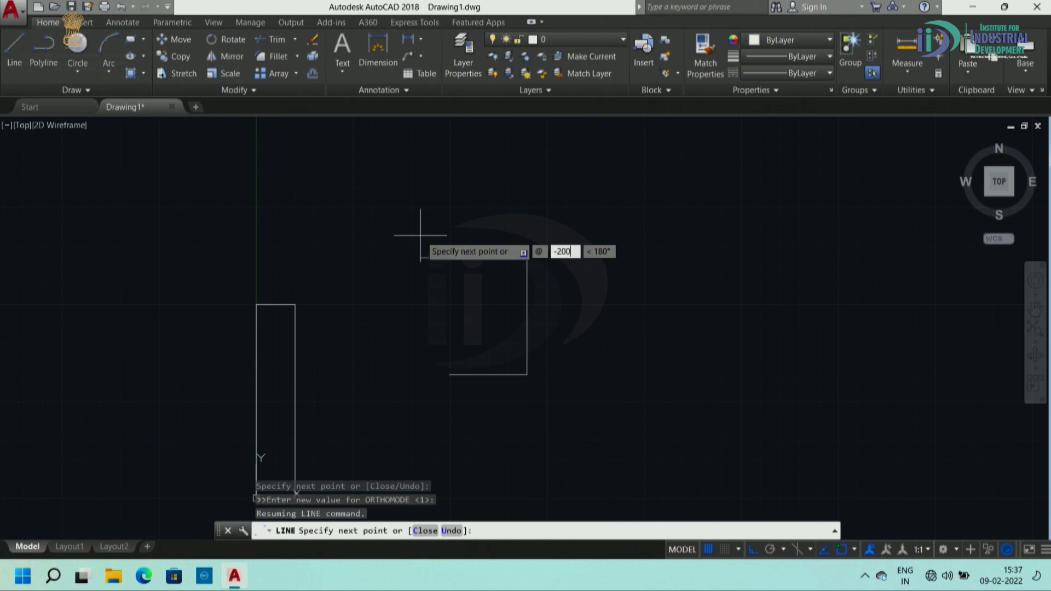
key(Tab)
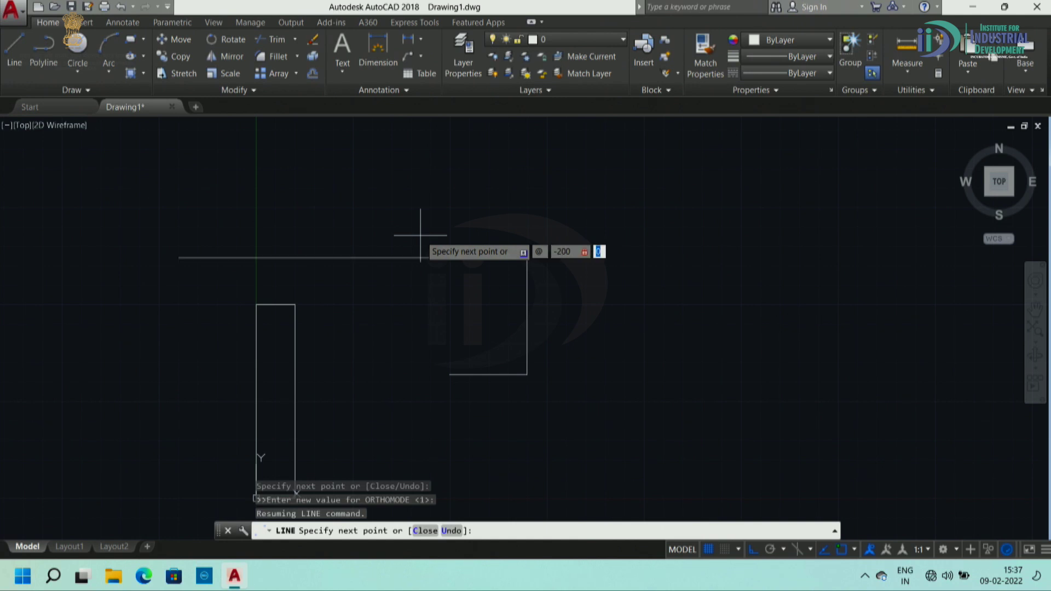
text(0)
key(Return)
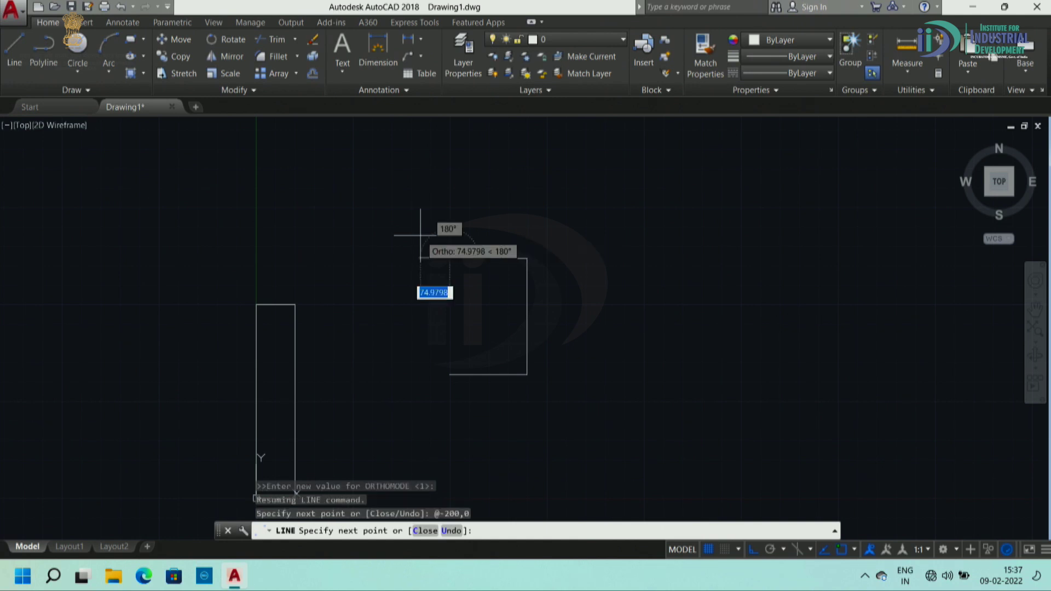